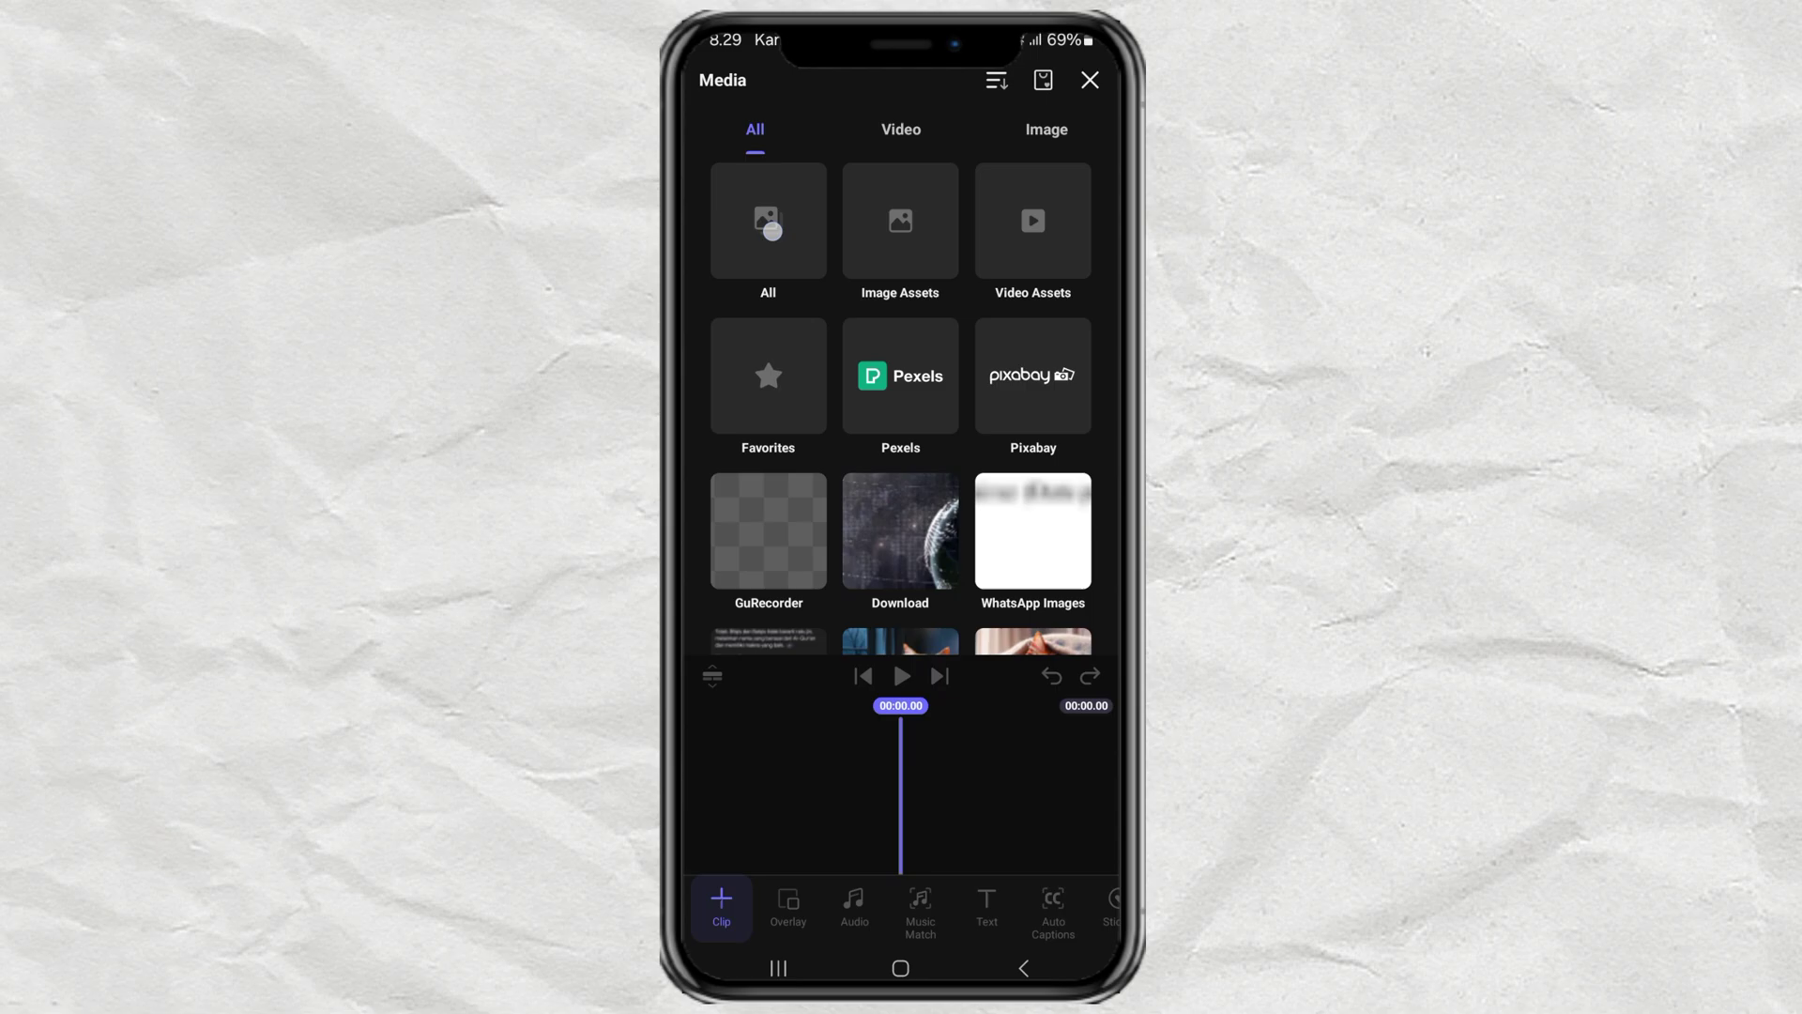
Step: Add the 0:15 rotating planet video from the All album and rewind the timeline to 00:00
{"action": "left_click", "coordinate": [771, 229]}
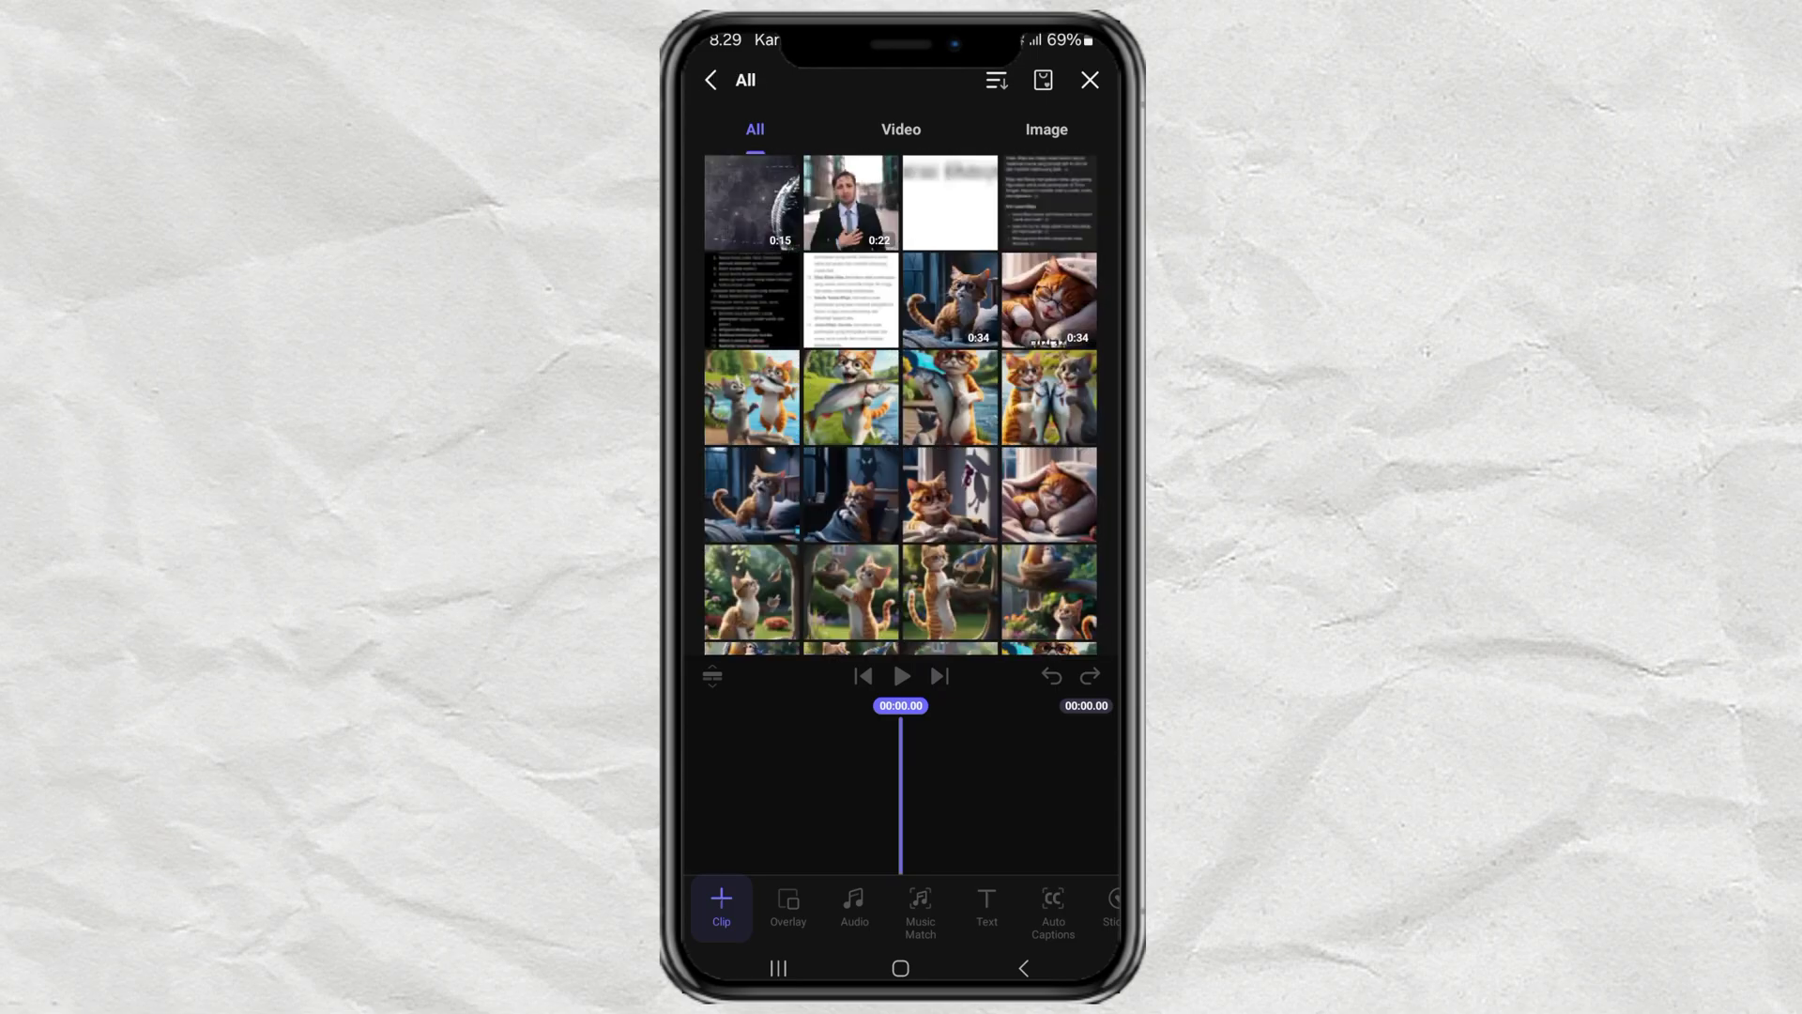
{"action": "left_click", "coordinate": [752, 202]}
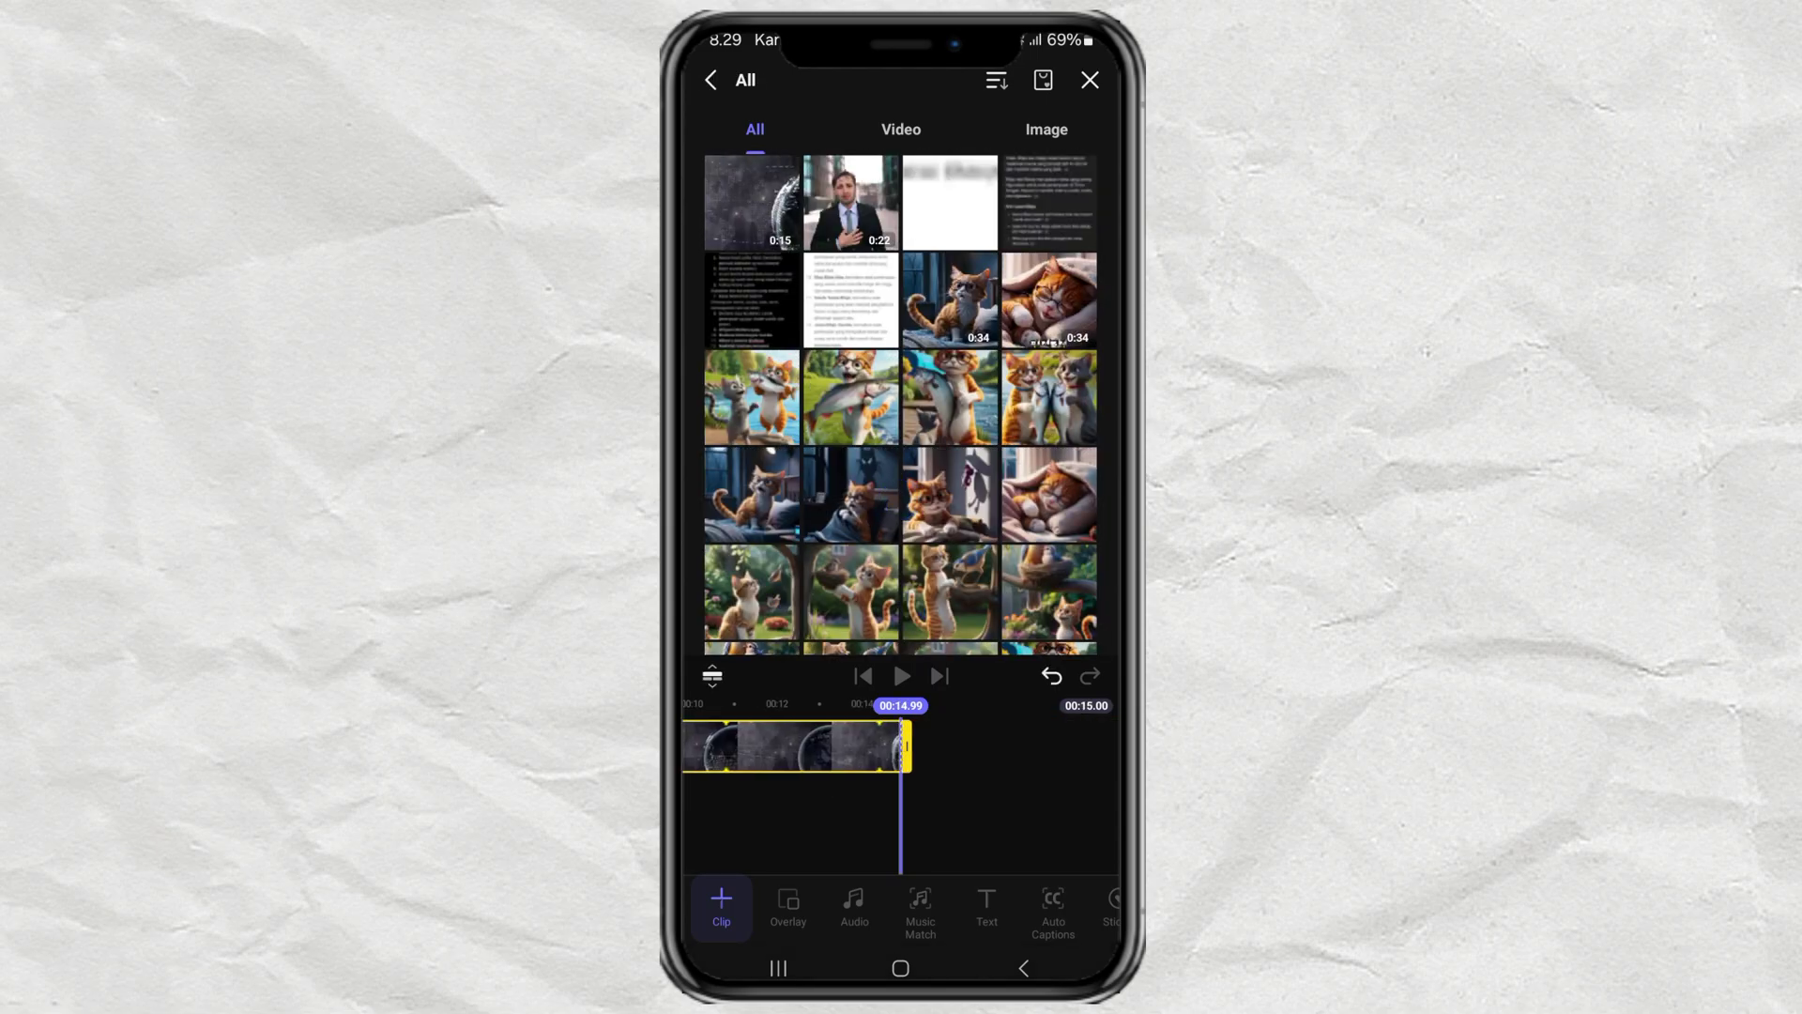
{"action": "left_click", "coordinate": [994, 799]}
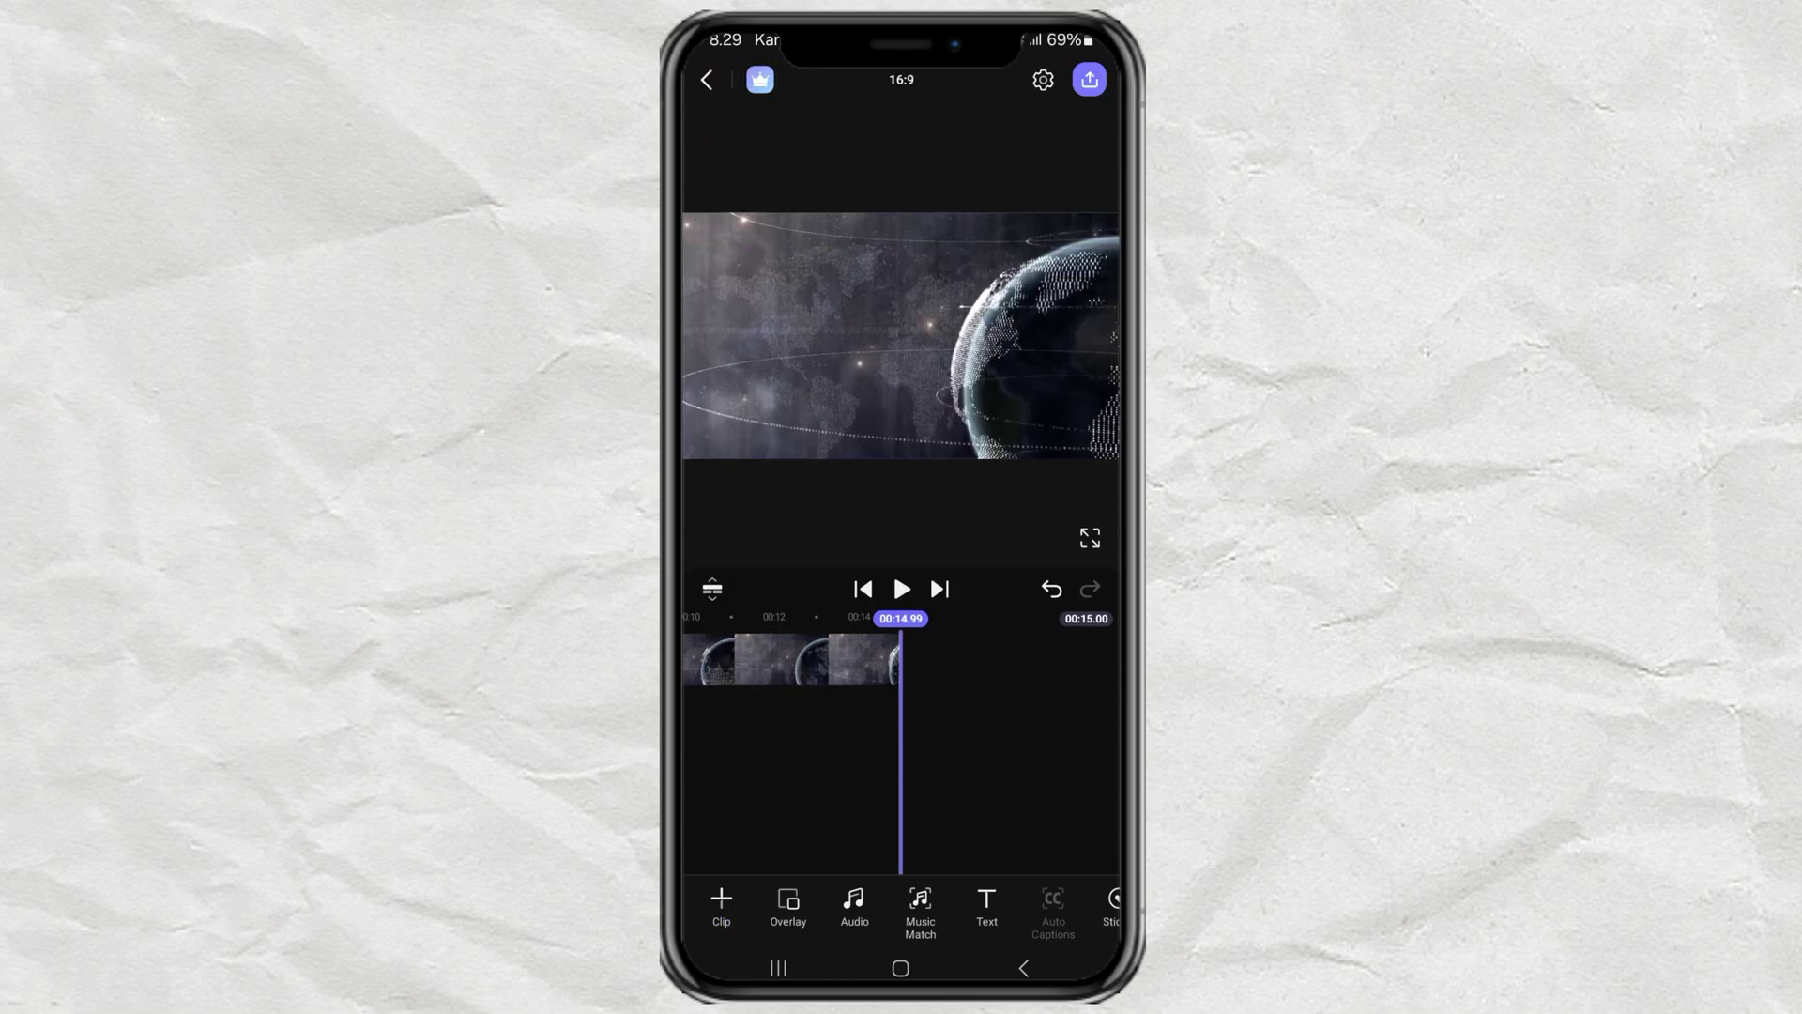
{"action": "mouse_move", "coordinate": [790, 769]}
{"action": "left_mouse_down"}
{"action": "mouse_move", "coordinate": [986, 768]}
{"action": "mouse_move", "coordinate": [922, 752]}
{"action": "mouse_move", "coordinate": [1054, 741]}
{"action": "left_mouse_up"}
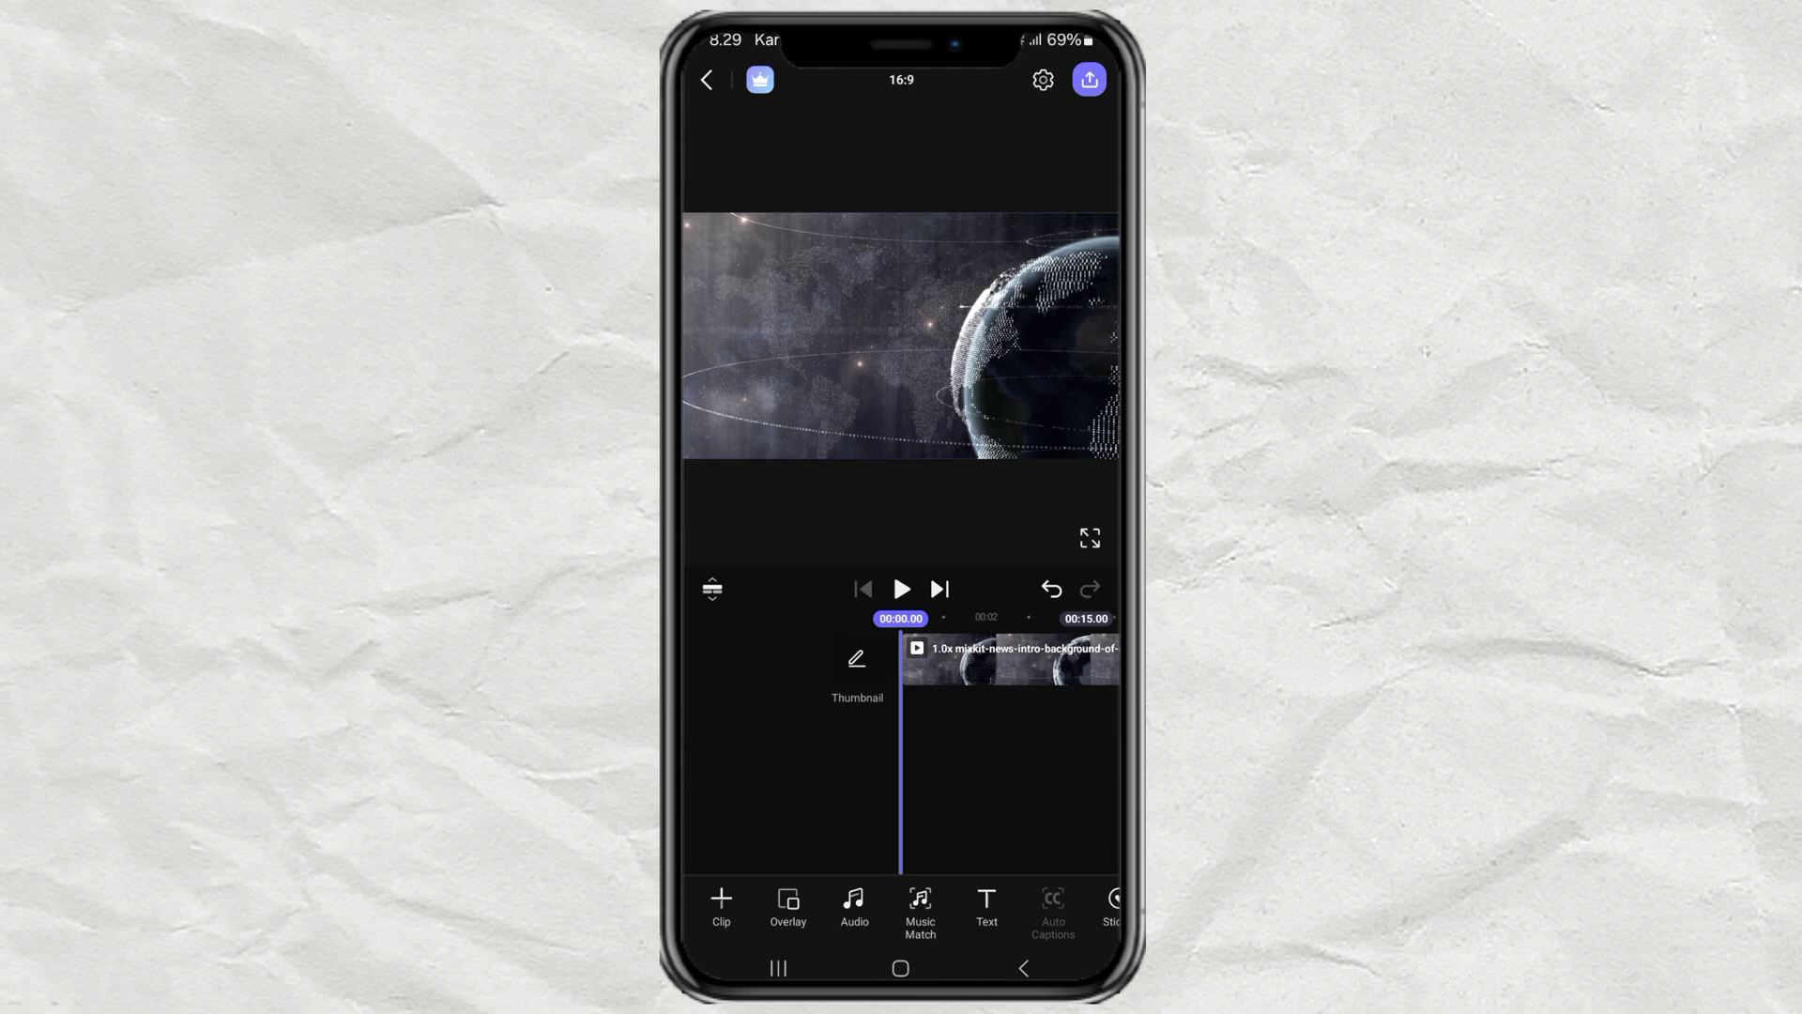
Step: Overlay the businessman talking video from the All album, dismissing the import warning
{"action": "left_click", "coordinate": [789, 909]}
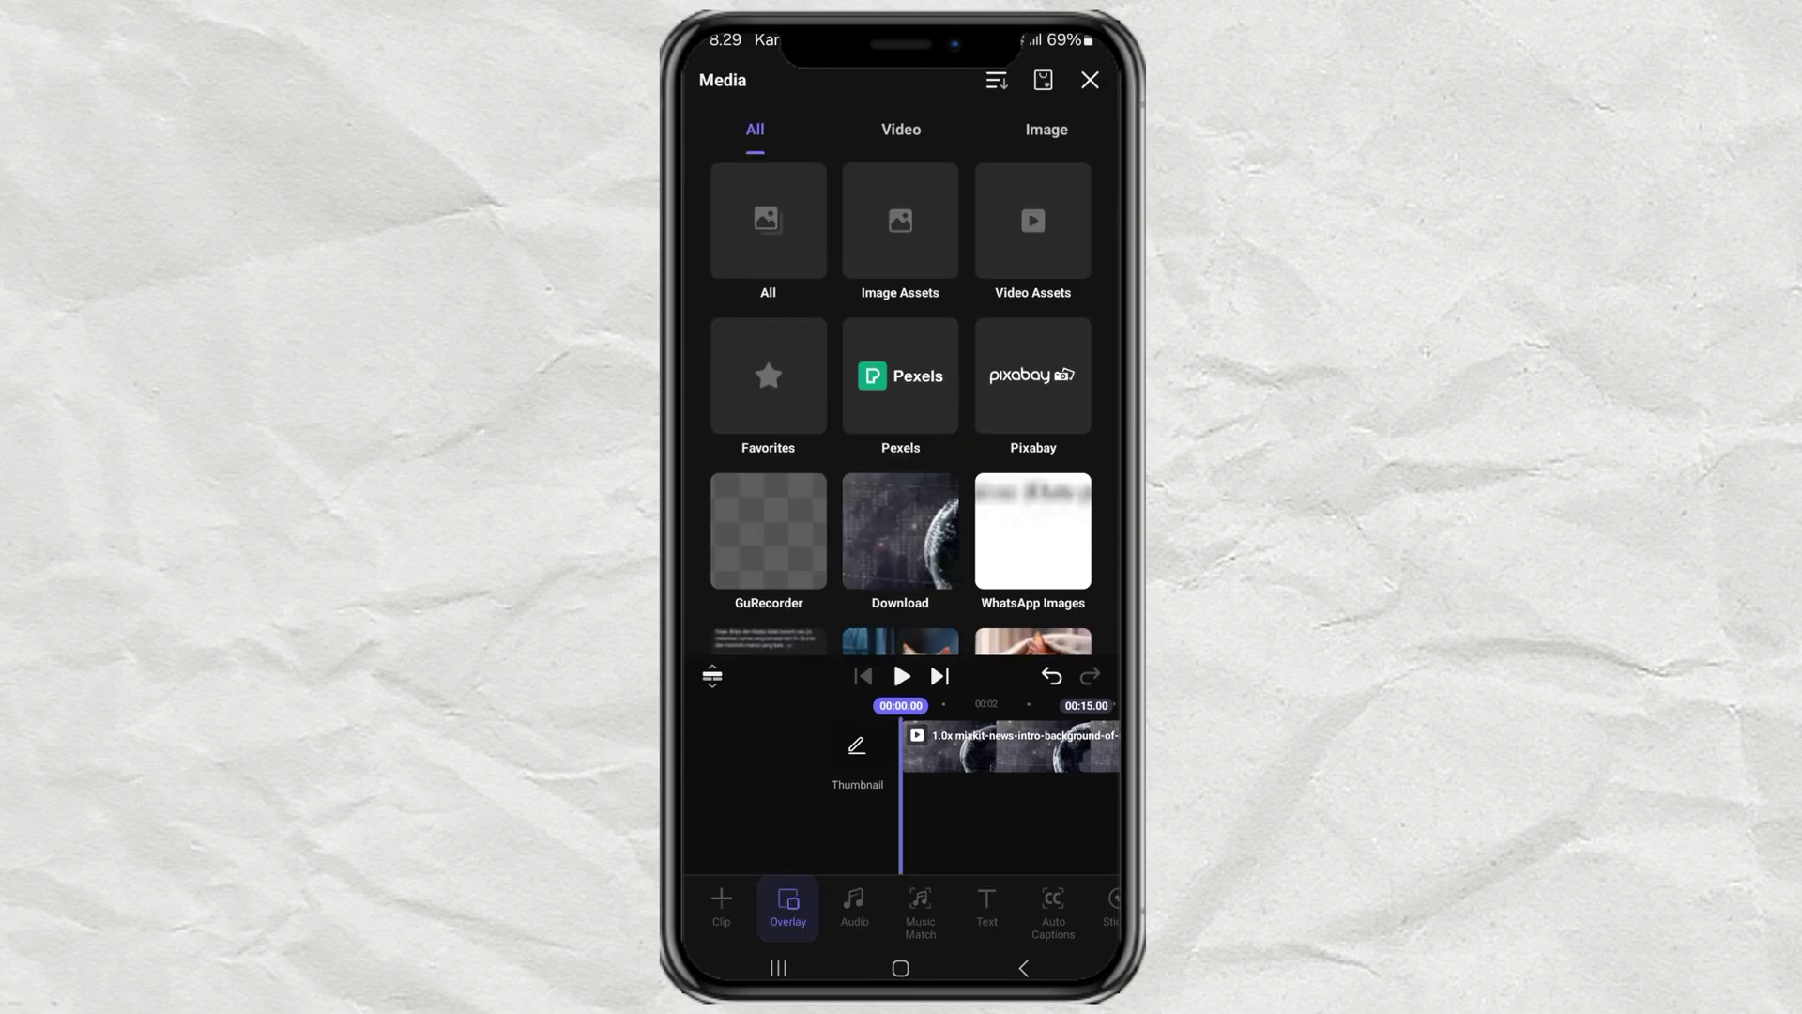
{"action": "scroll", "coordinate": [901, 409], "scroll_direction": "down", "scroll_amount": 3}
{"action": "scroll", "coordinate": [901, 408], "scroll_direction": "up", "scroll_amount": 2}
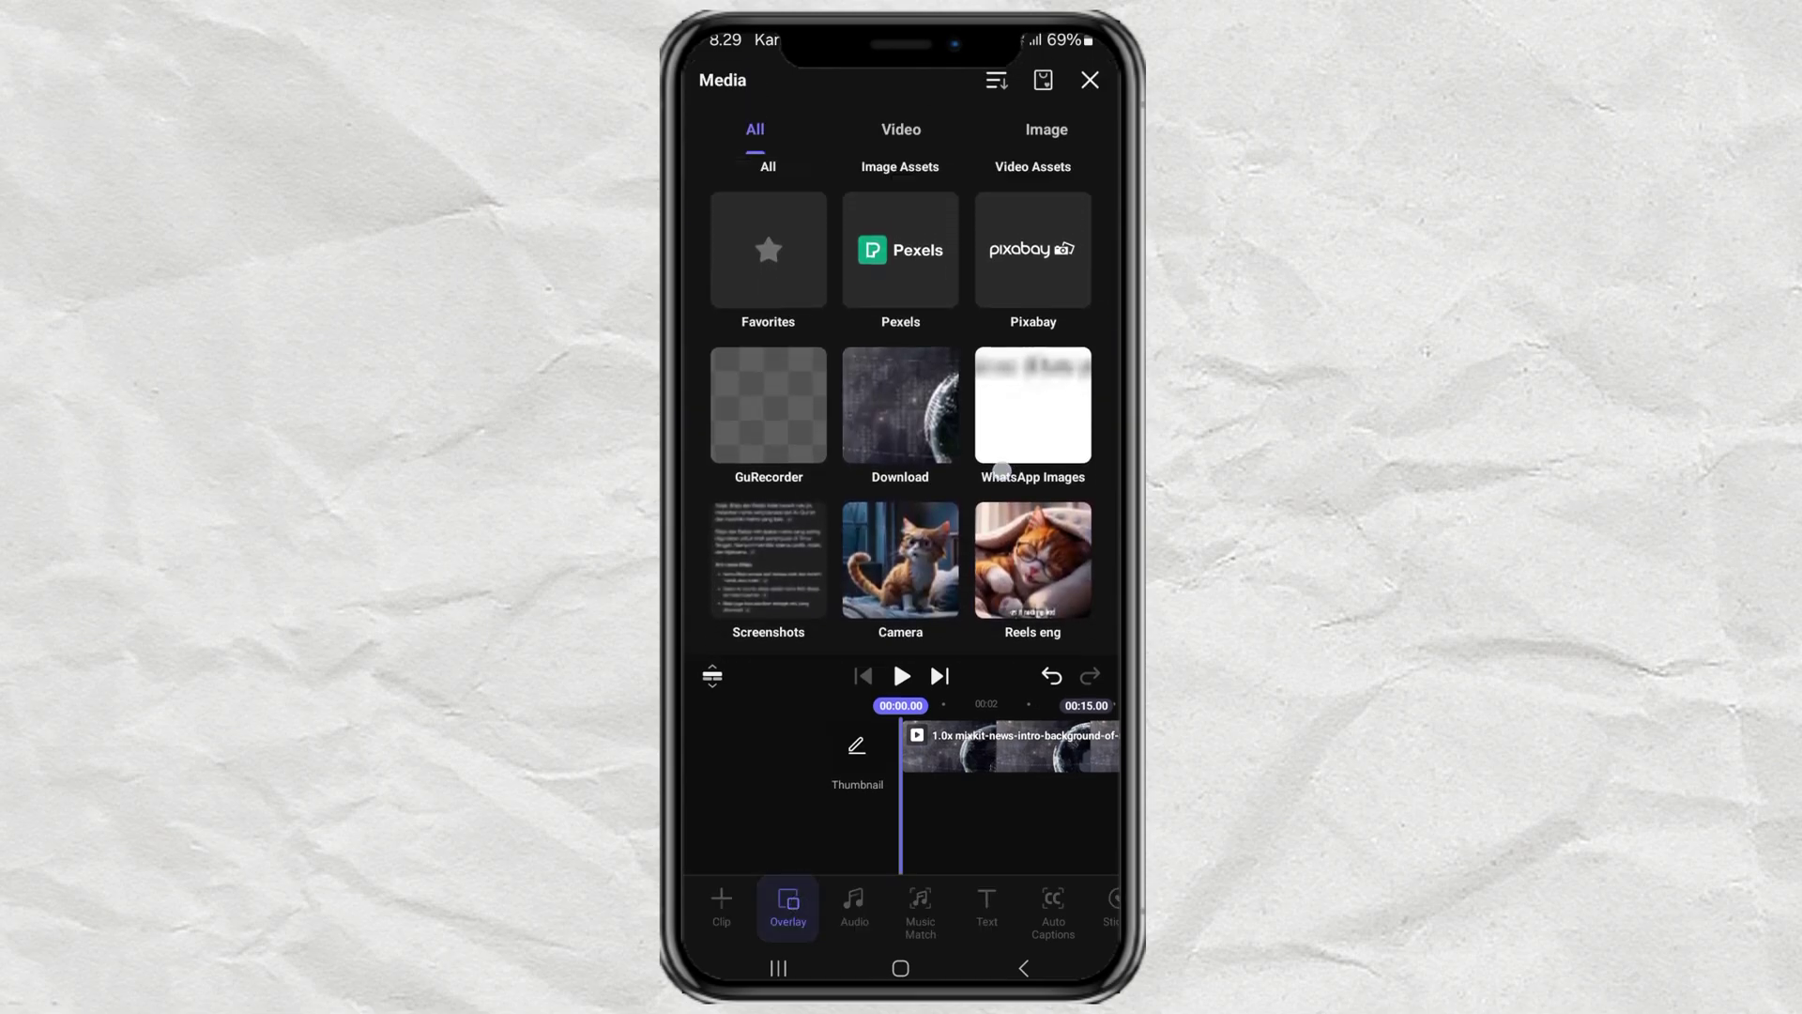
{"action": "left_click", "coordinate": [766, 205]}
{"action": "left_click", "coordinate": [851, 202]}
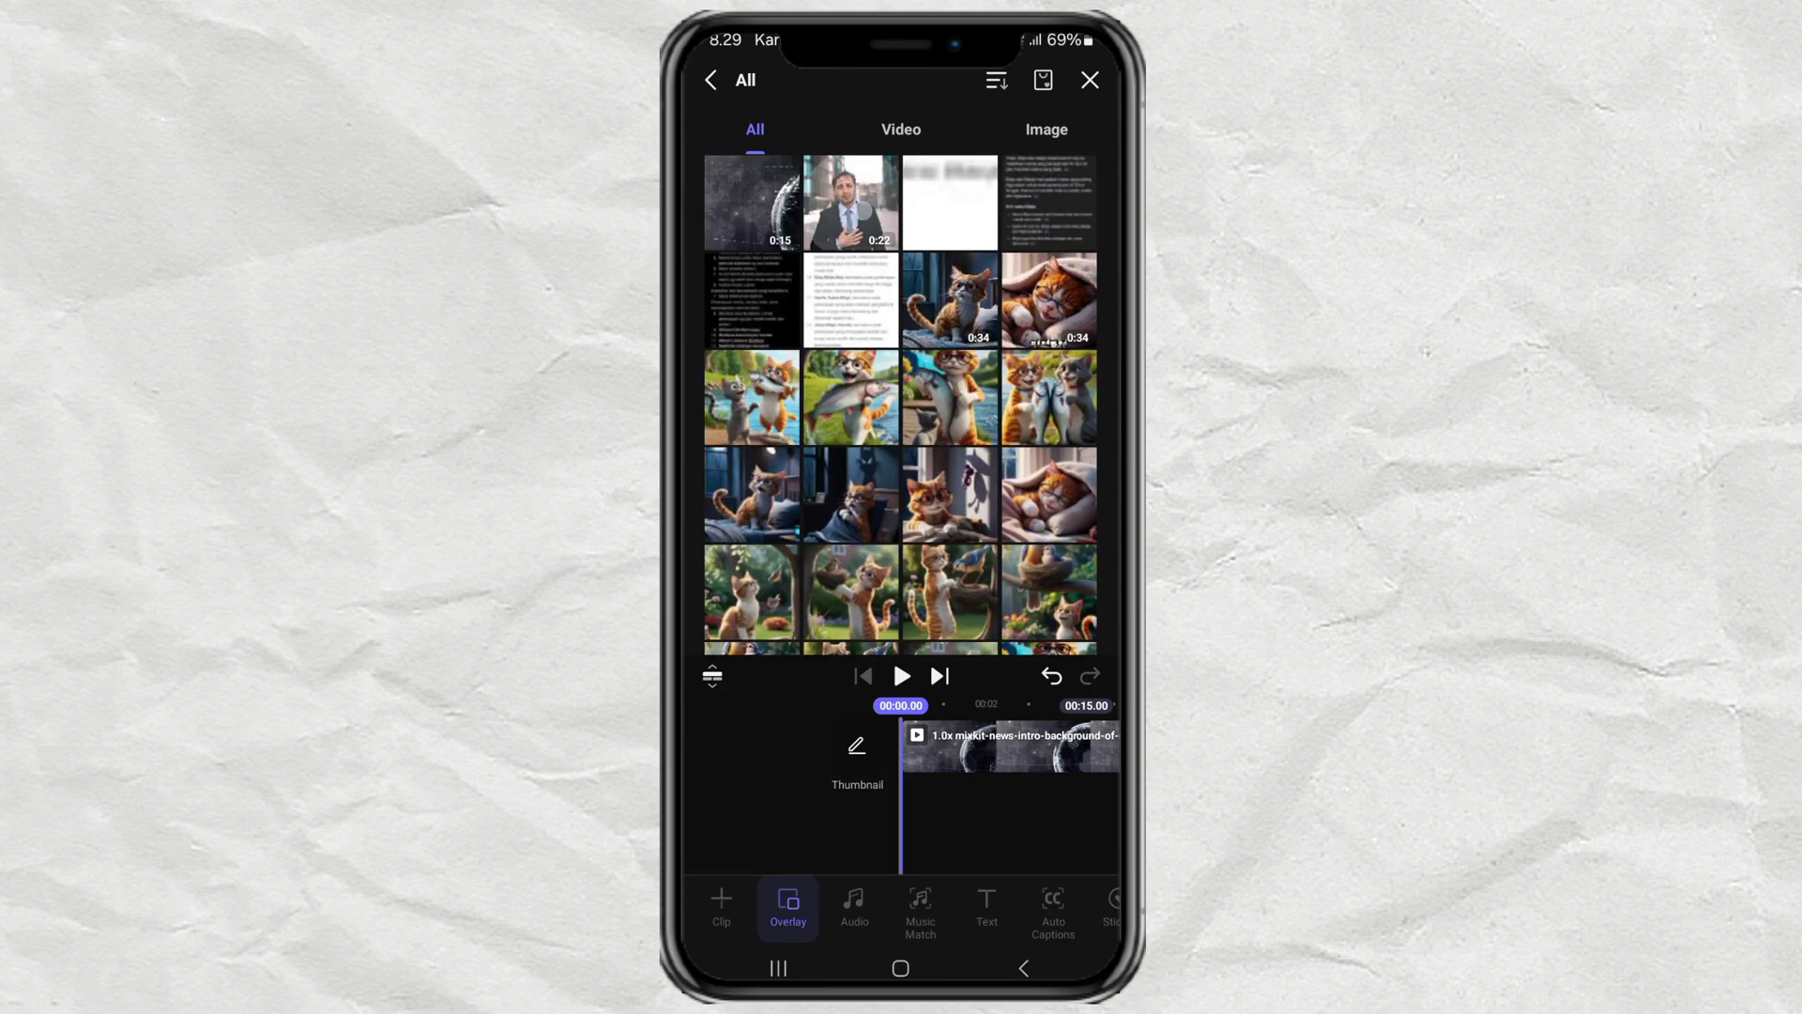
{"action": "left_click", "coordinate": [902, 868]}
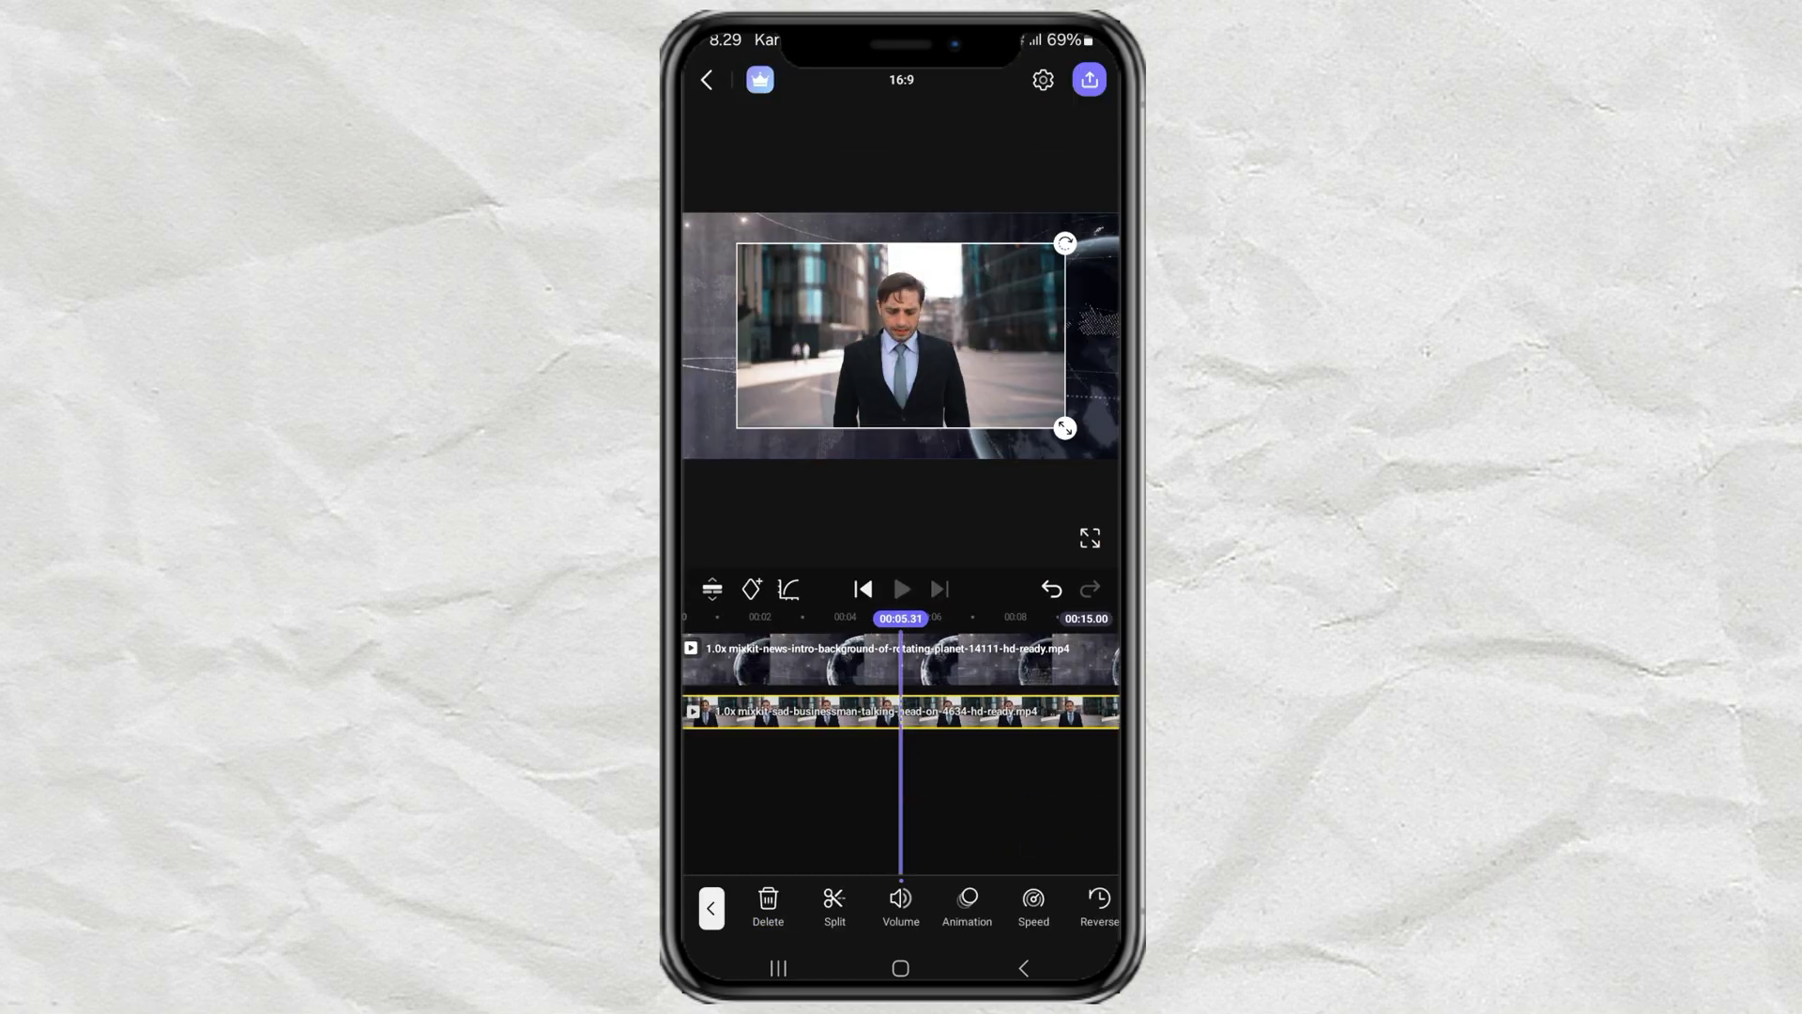
{"action": "scroll", "coordinate": [901, 909], "scroll_direction": "right", "scroll_amount": 5}
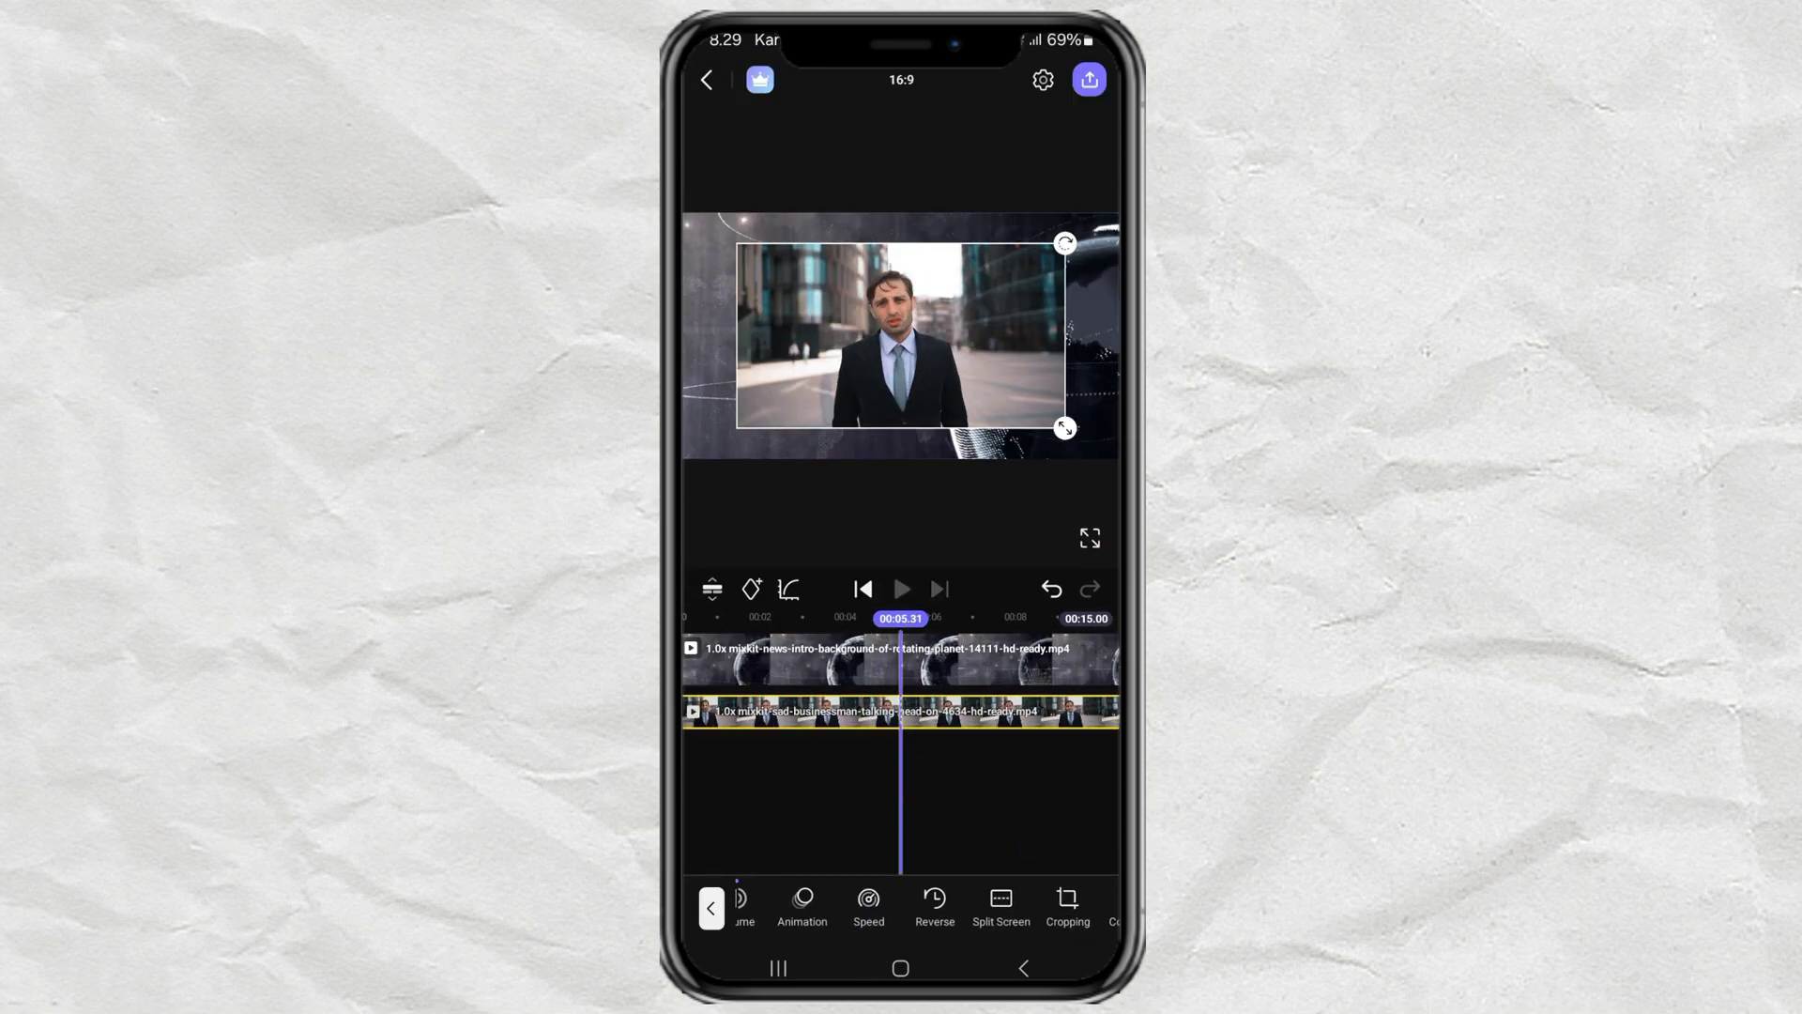
Step: Apply the full-screen Split Screen layout so the businessman fills the frame
{"action": "left_click", "coordinate": [783, 908]}
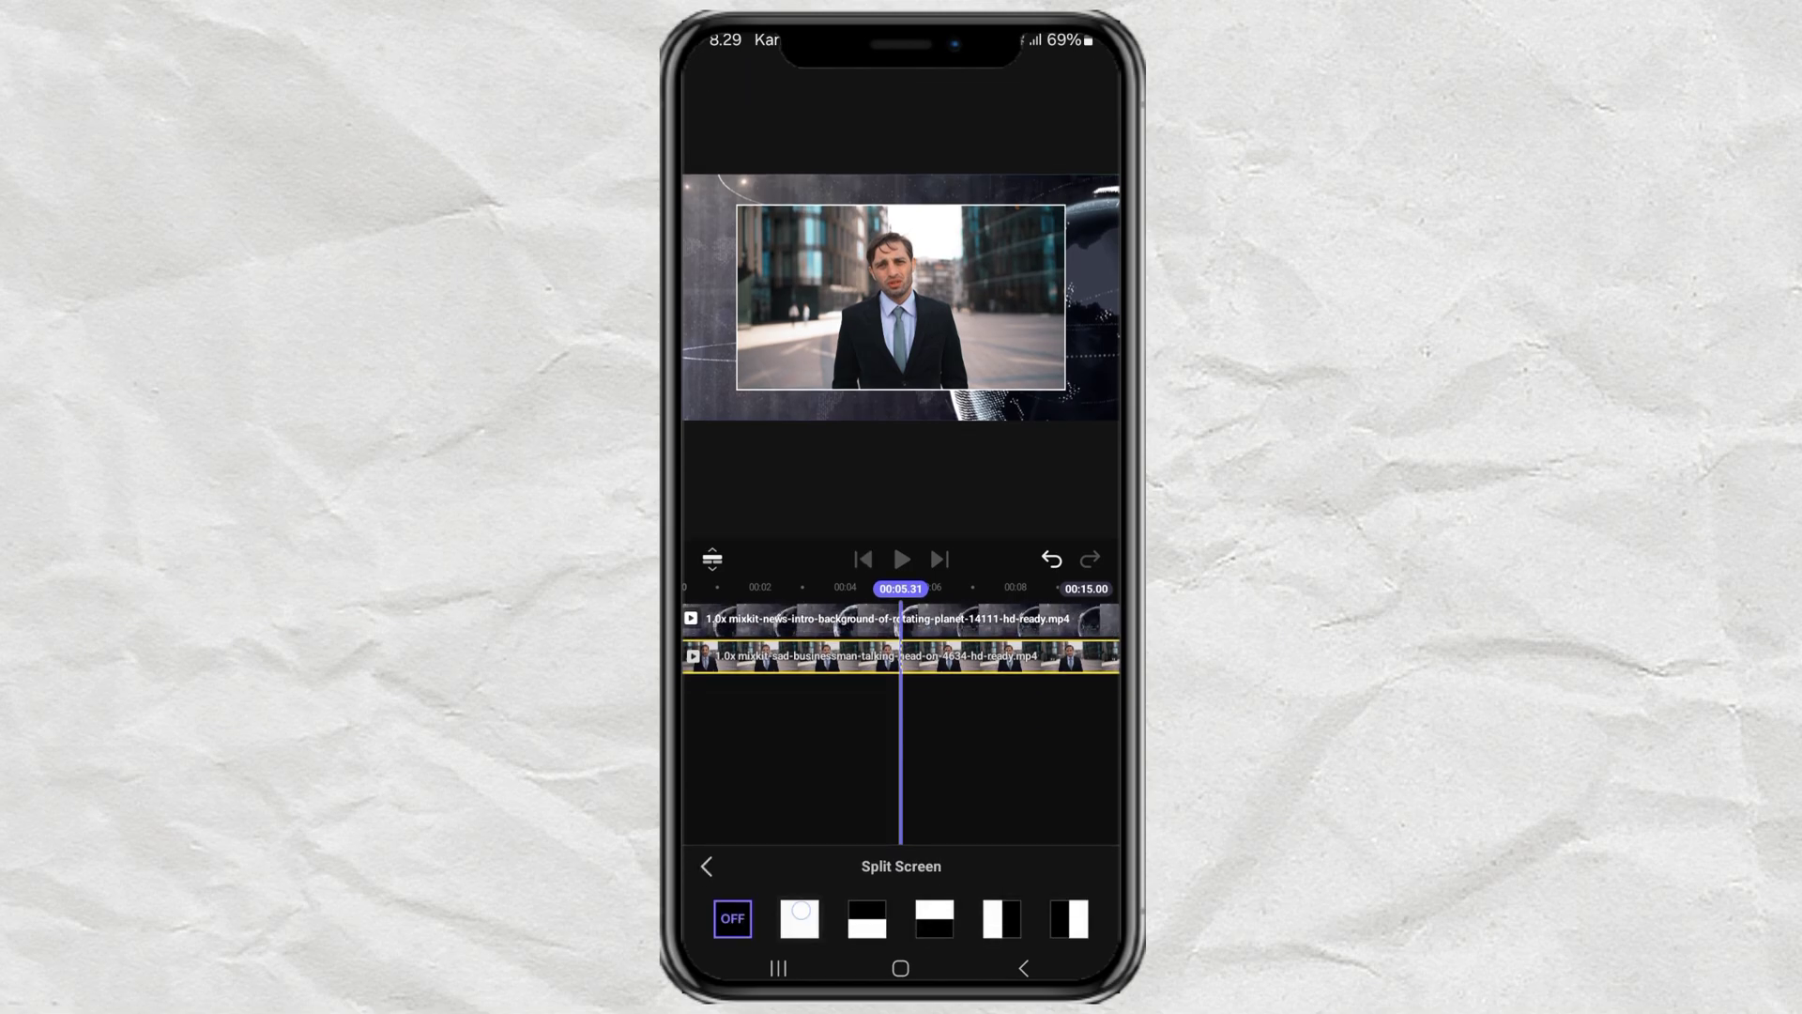
{"action": "left_click", "coordinate": [800, 915]}
{"action": "left_click", "coordinate": [703, 867]}
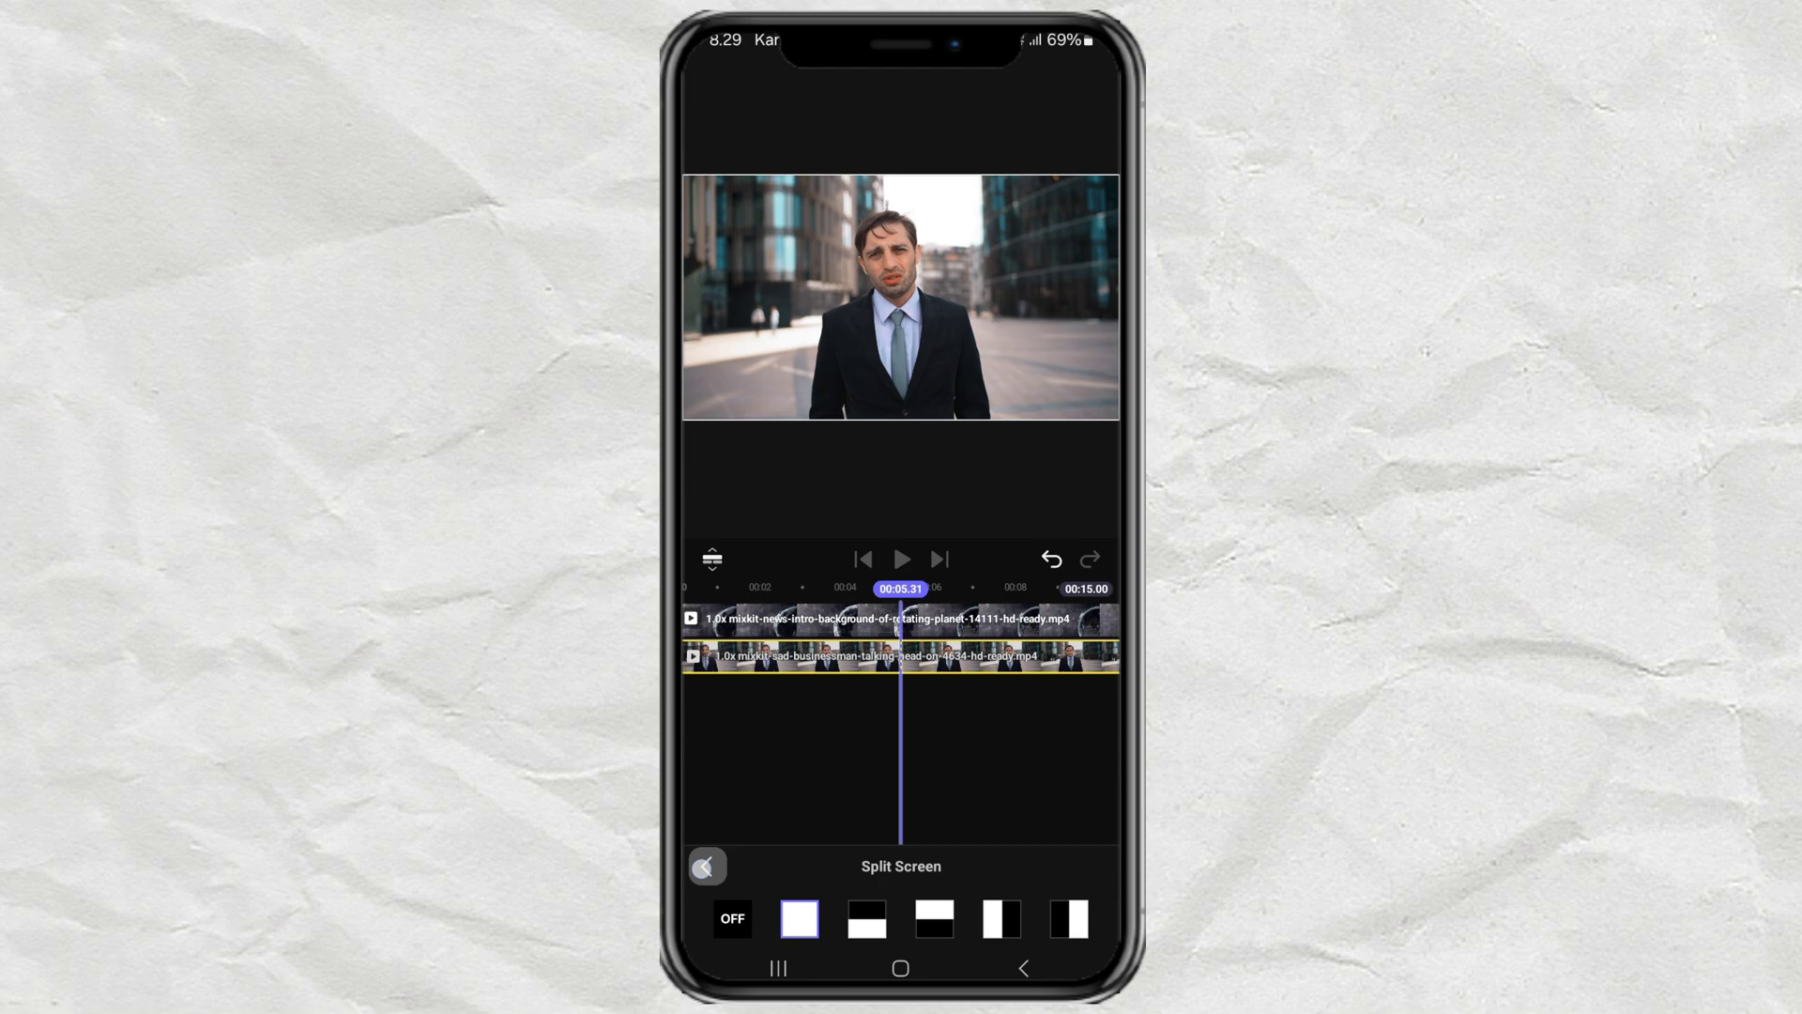
Step: Apply Magic Remover to the businessman clip to erase his street background
{"action": "left_click_drag", "start_coordinate": [888, 801], "coordinate": [1079, 793]}
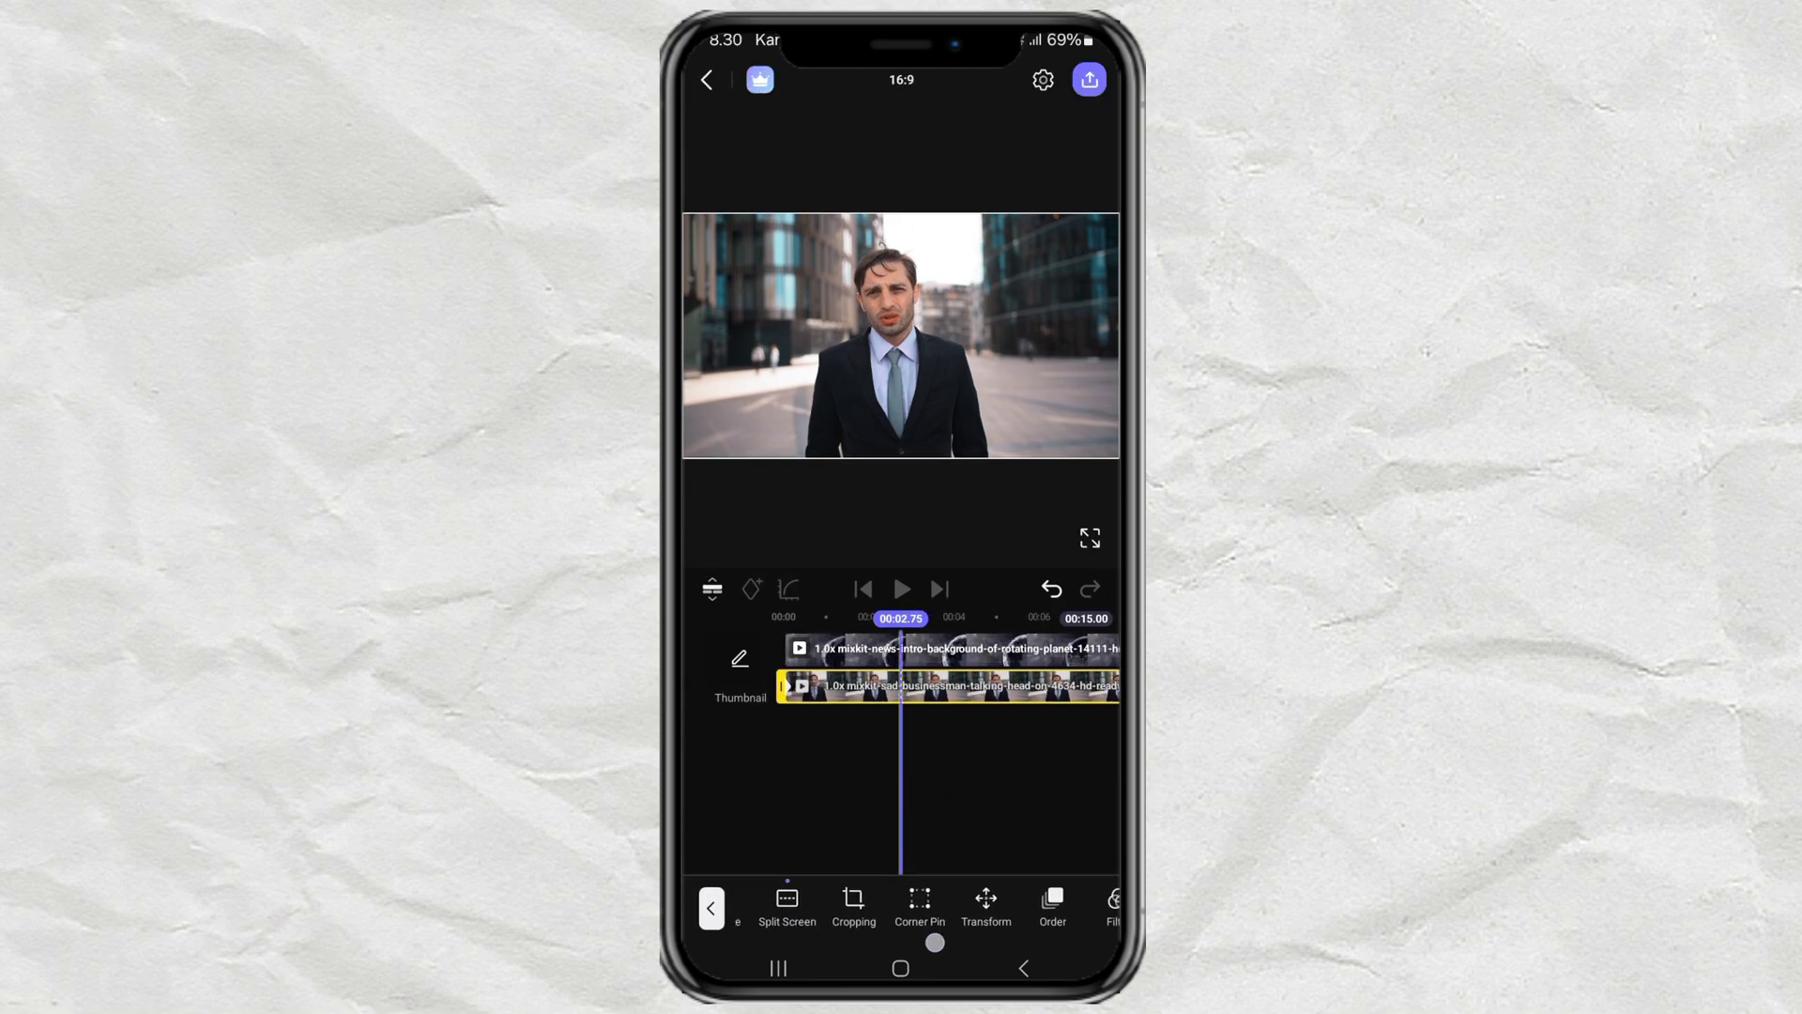
{"action": "left_click_drag", "start_coordinate": [1070, 909], "coordinate": [725, 909]}
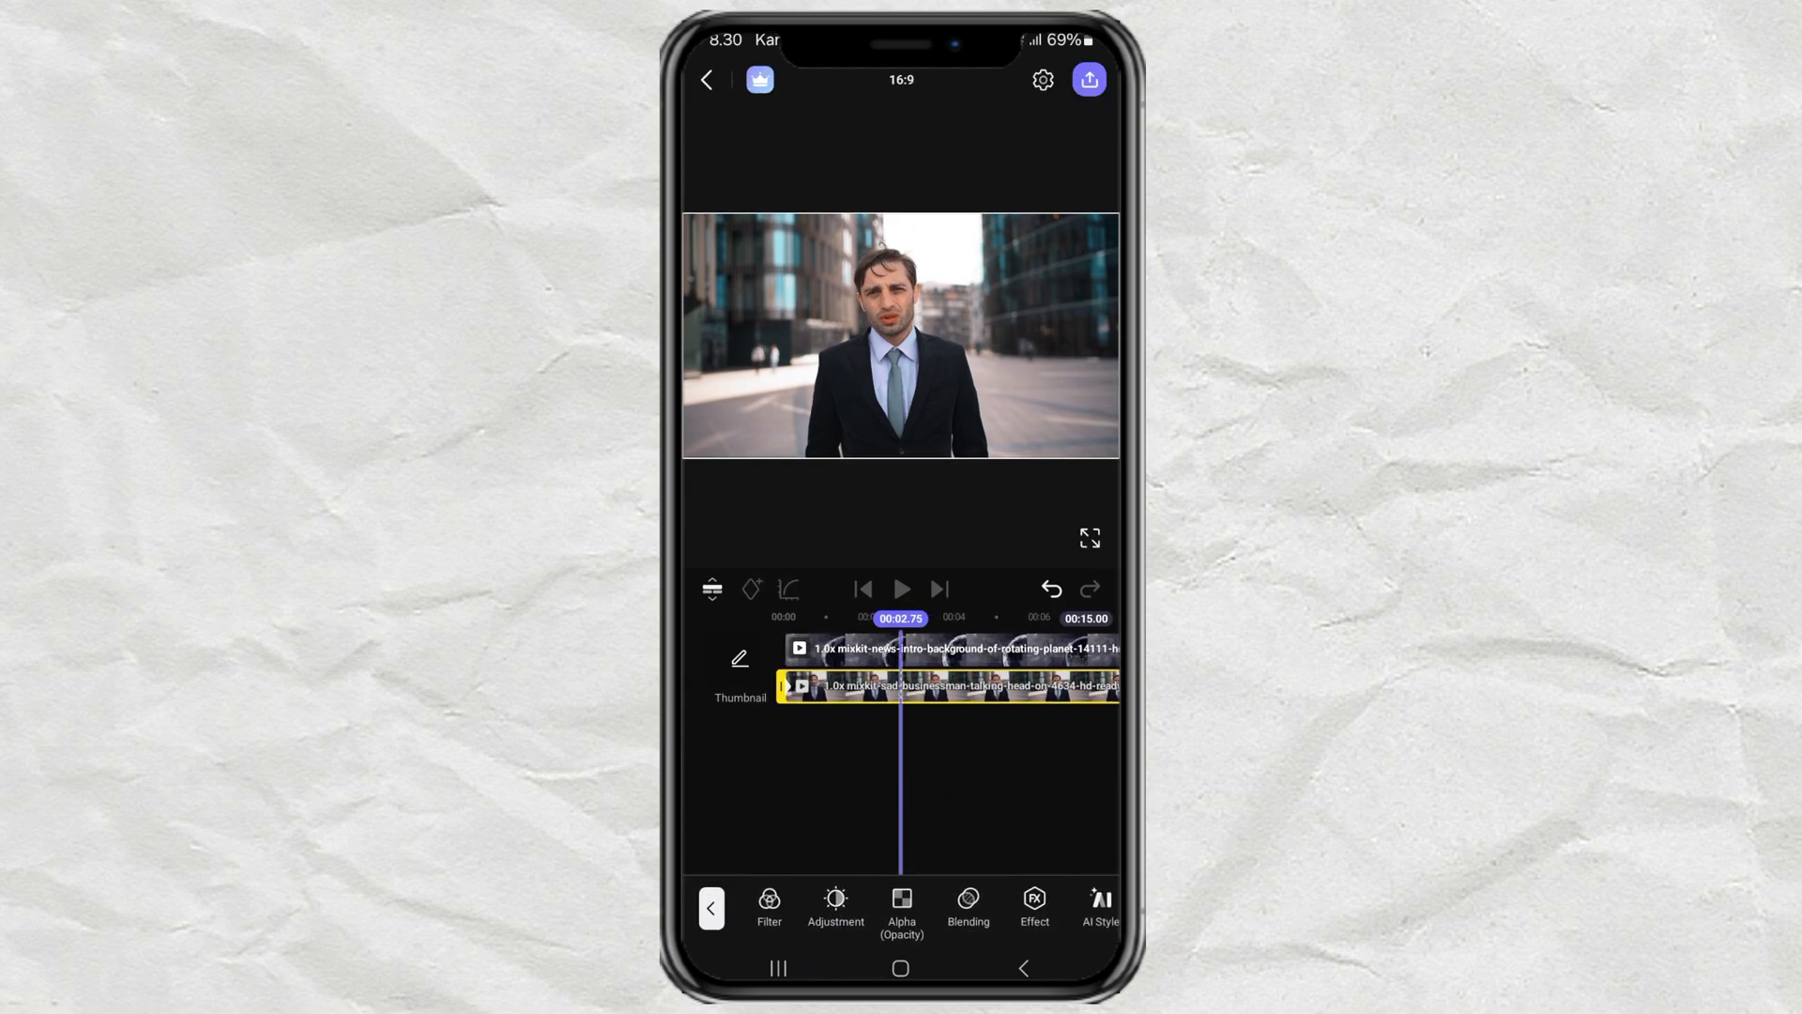
{"action": "left_click_drag", "start_coordinate": [1064, 916], "coordinate": [839, 961]}
{"action": "left_click_drag", "start_coordinate": [1062, 921], "coordinate": [923, 931]}
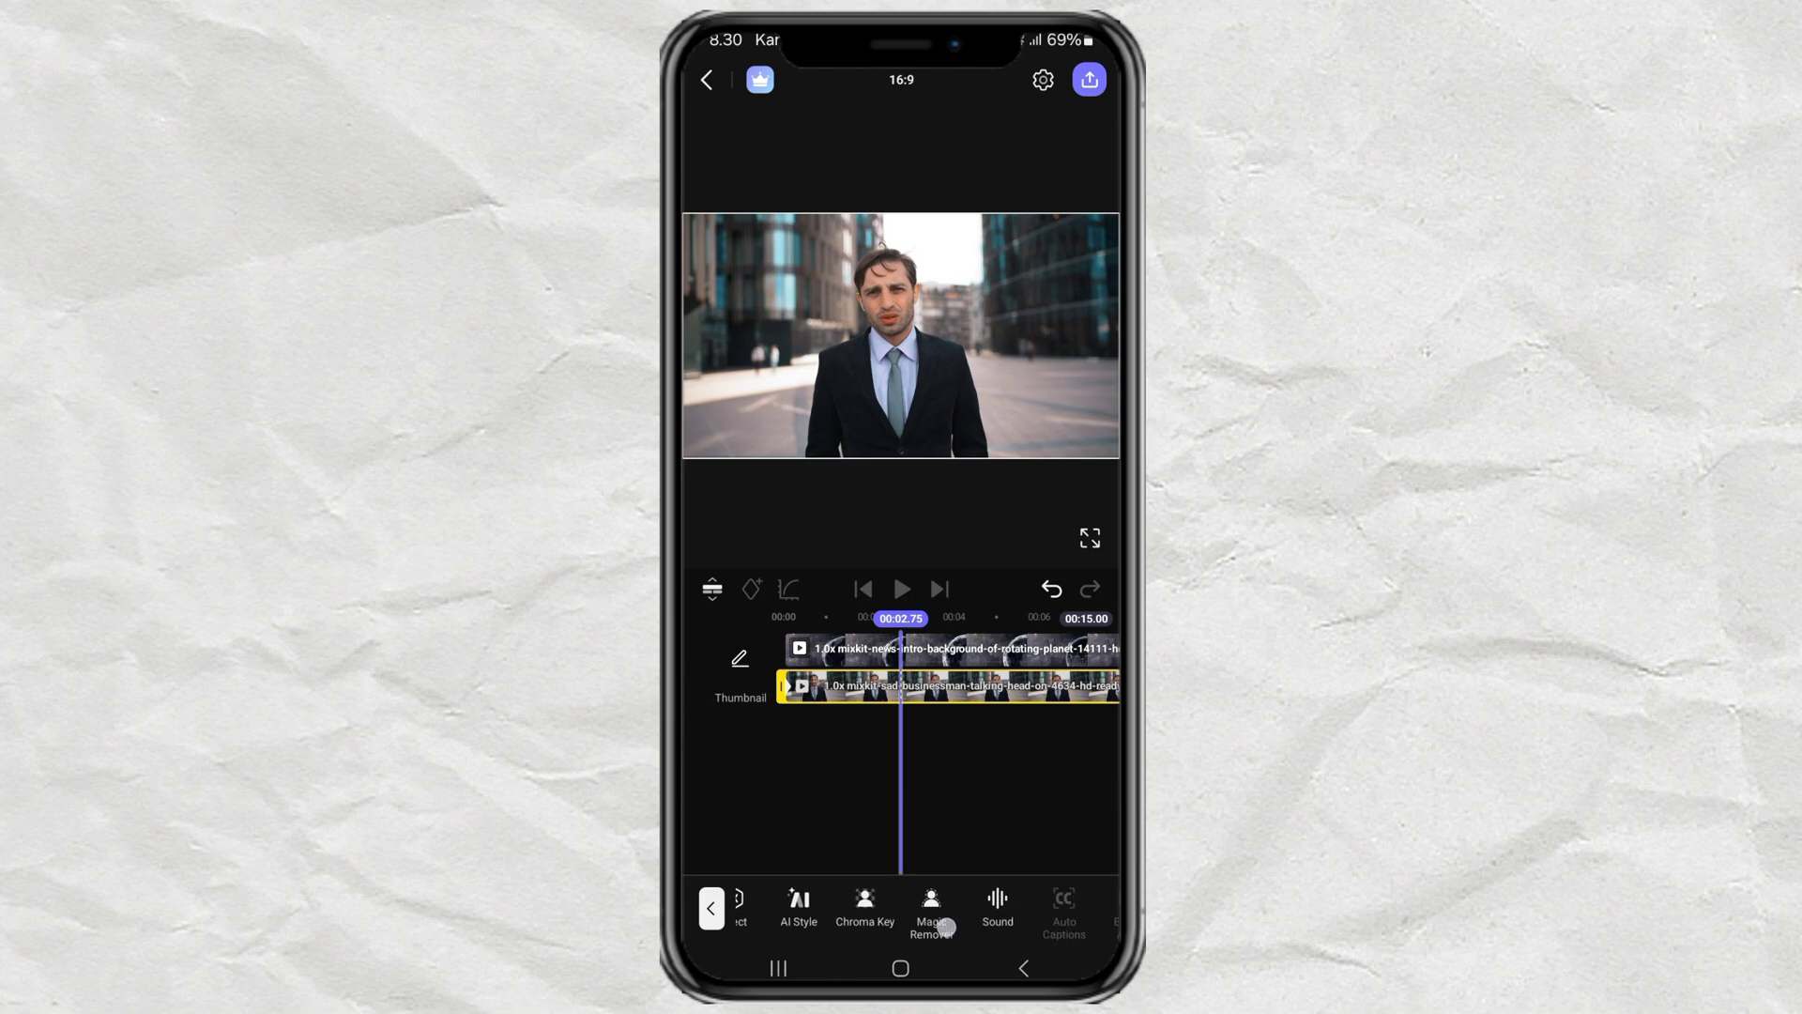
{"action": "left_click", "coordinate": [872, 908]}
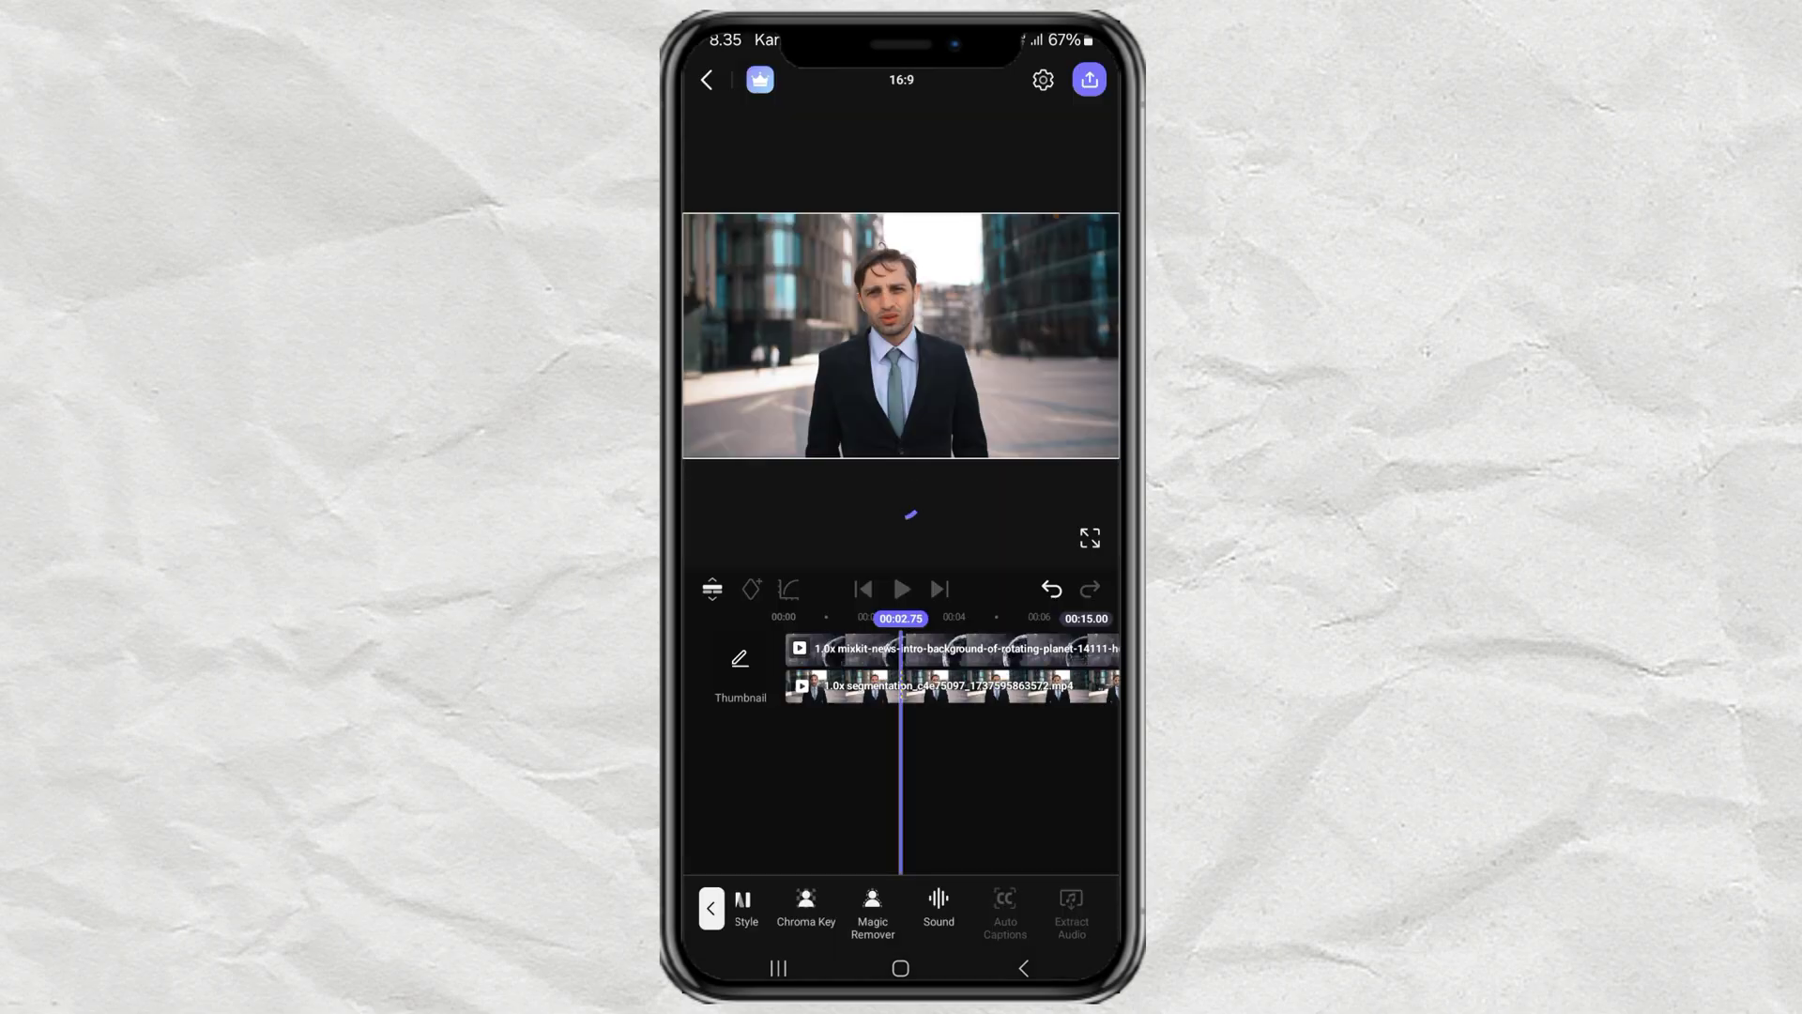
Step: Turn Split Screen off for the businessman overlay and drag him to the frame's left side
{"action": "left_click", "coordinate": [957, 686]}
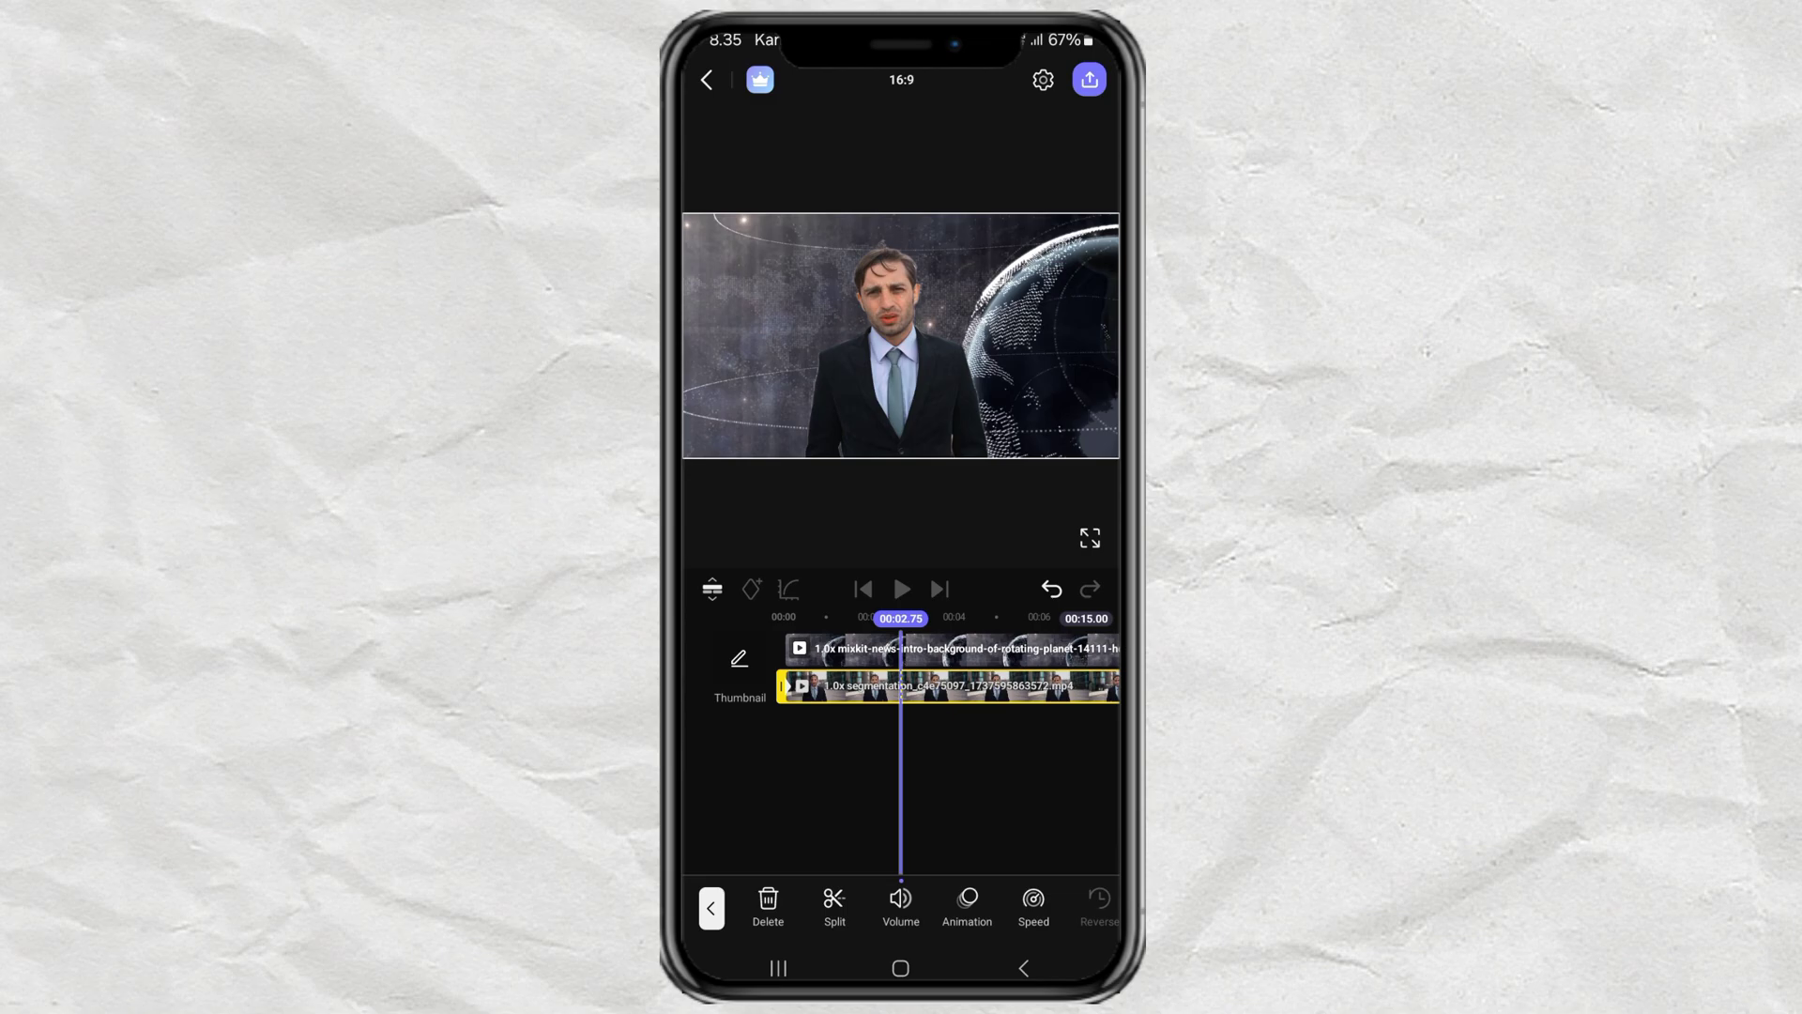
{"action": "left_click", "coordinate": [929, 812]}
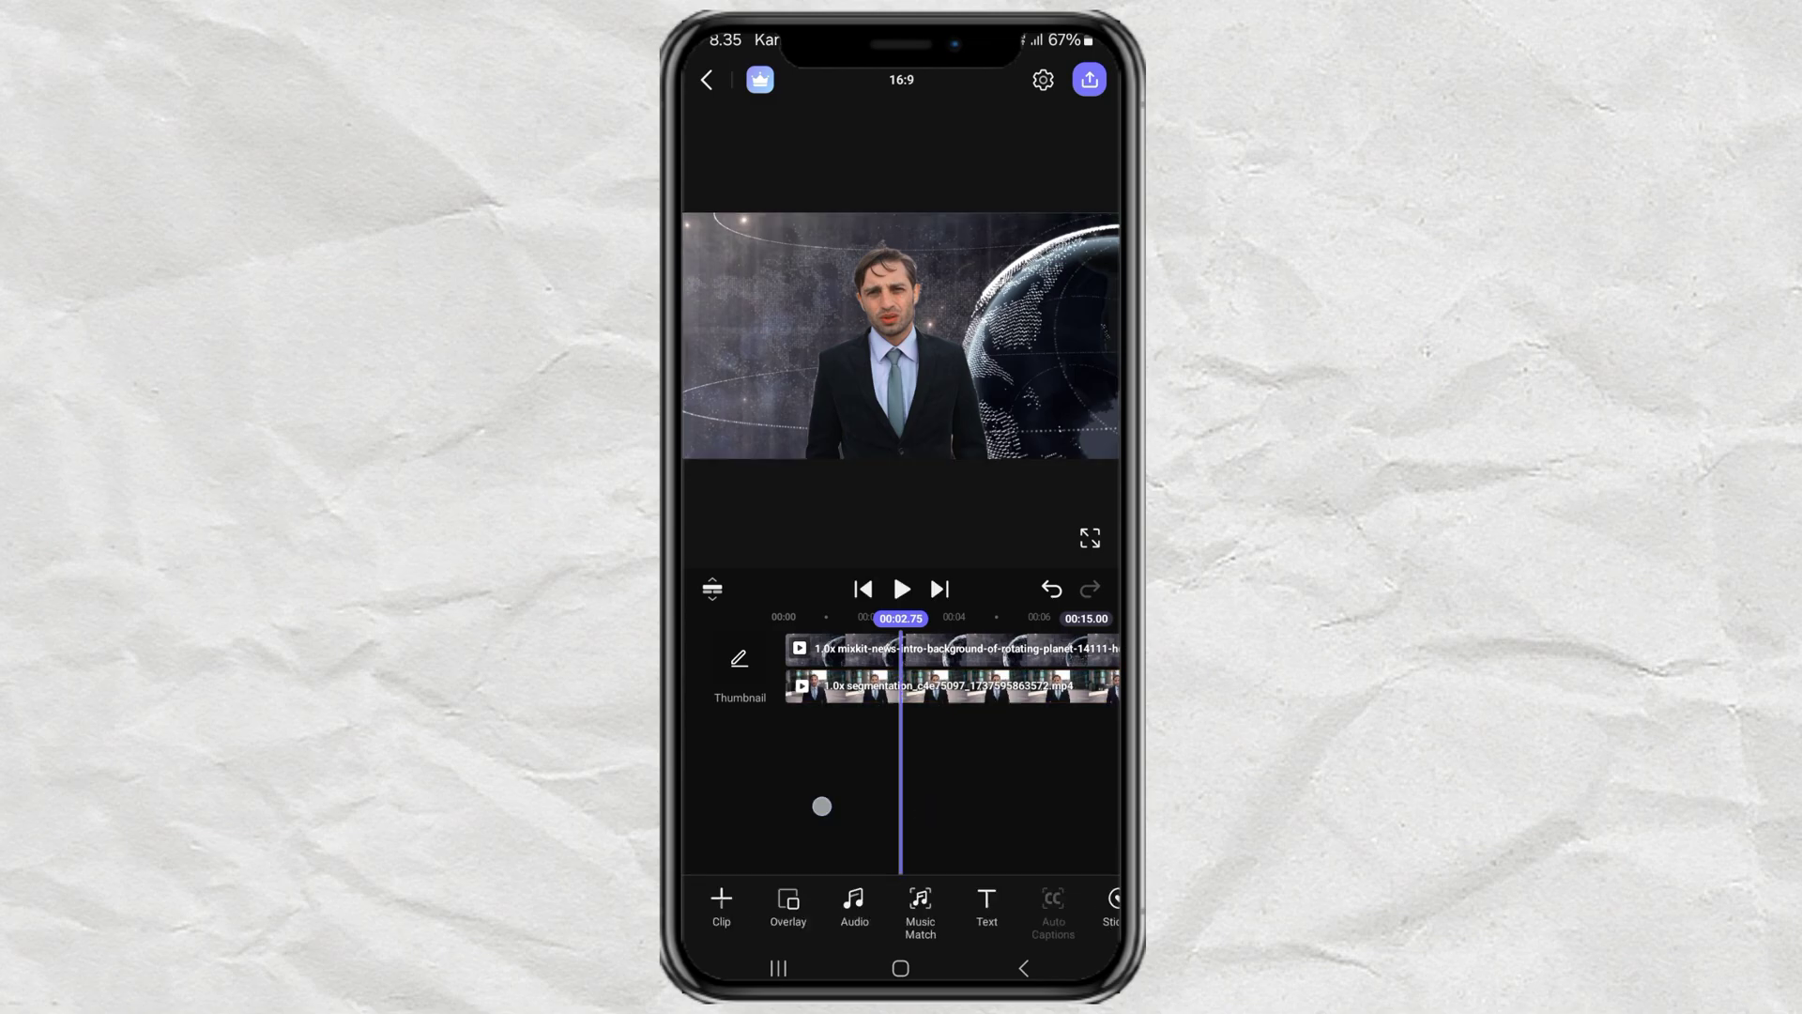
{"action": "mouse_move", "coordinate": [822, 803]}
{"action": "left_mouse_down"}
{"action": "mouse_move", "coordinate": [1029, 769]}
{"action": "mouse_move", "coordinate": [825, 788]}
{"action": "left_mouse_up"}
{"action": "left_click", "coordinate": [987, 712]}
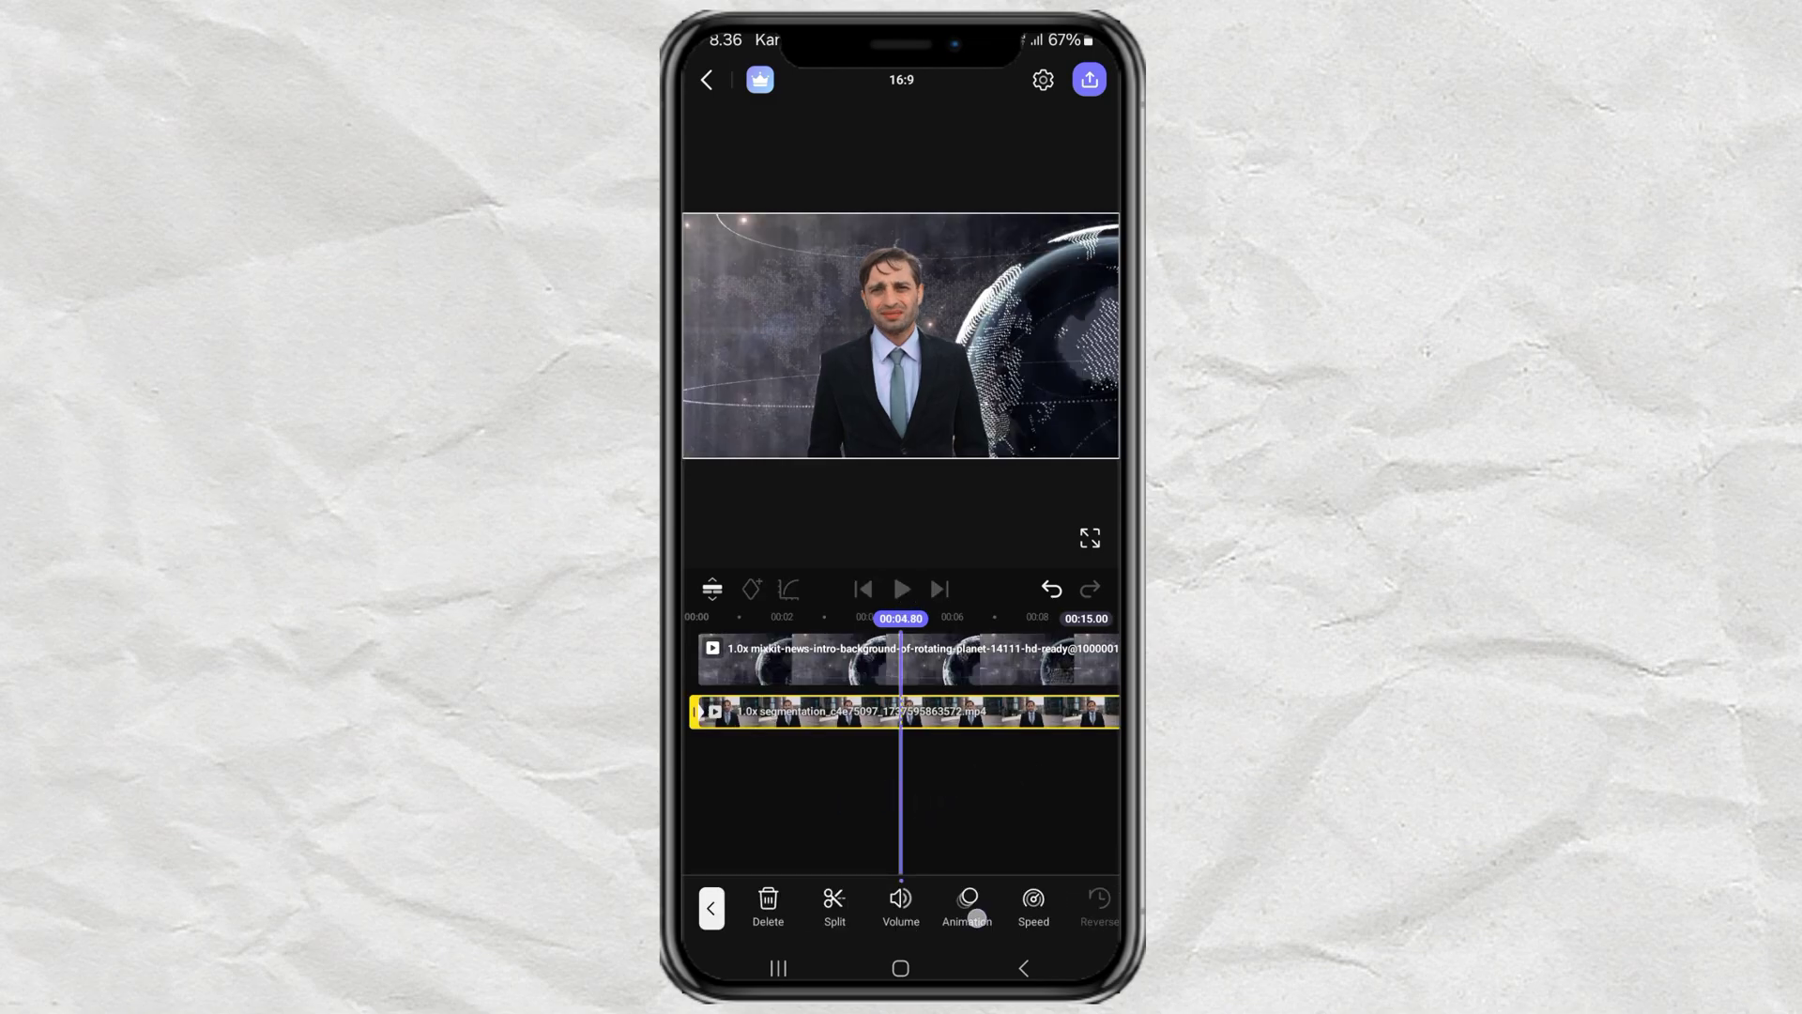
{"action": "left_click", "coordinate": [1008, 904]}
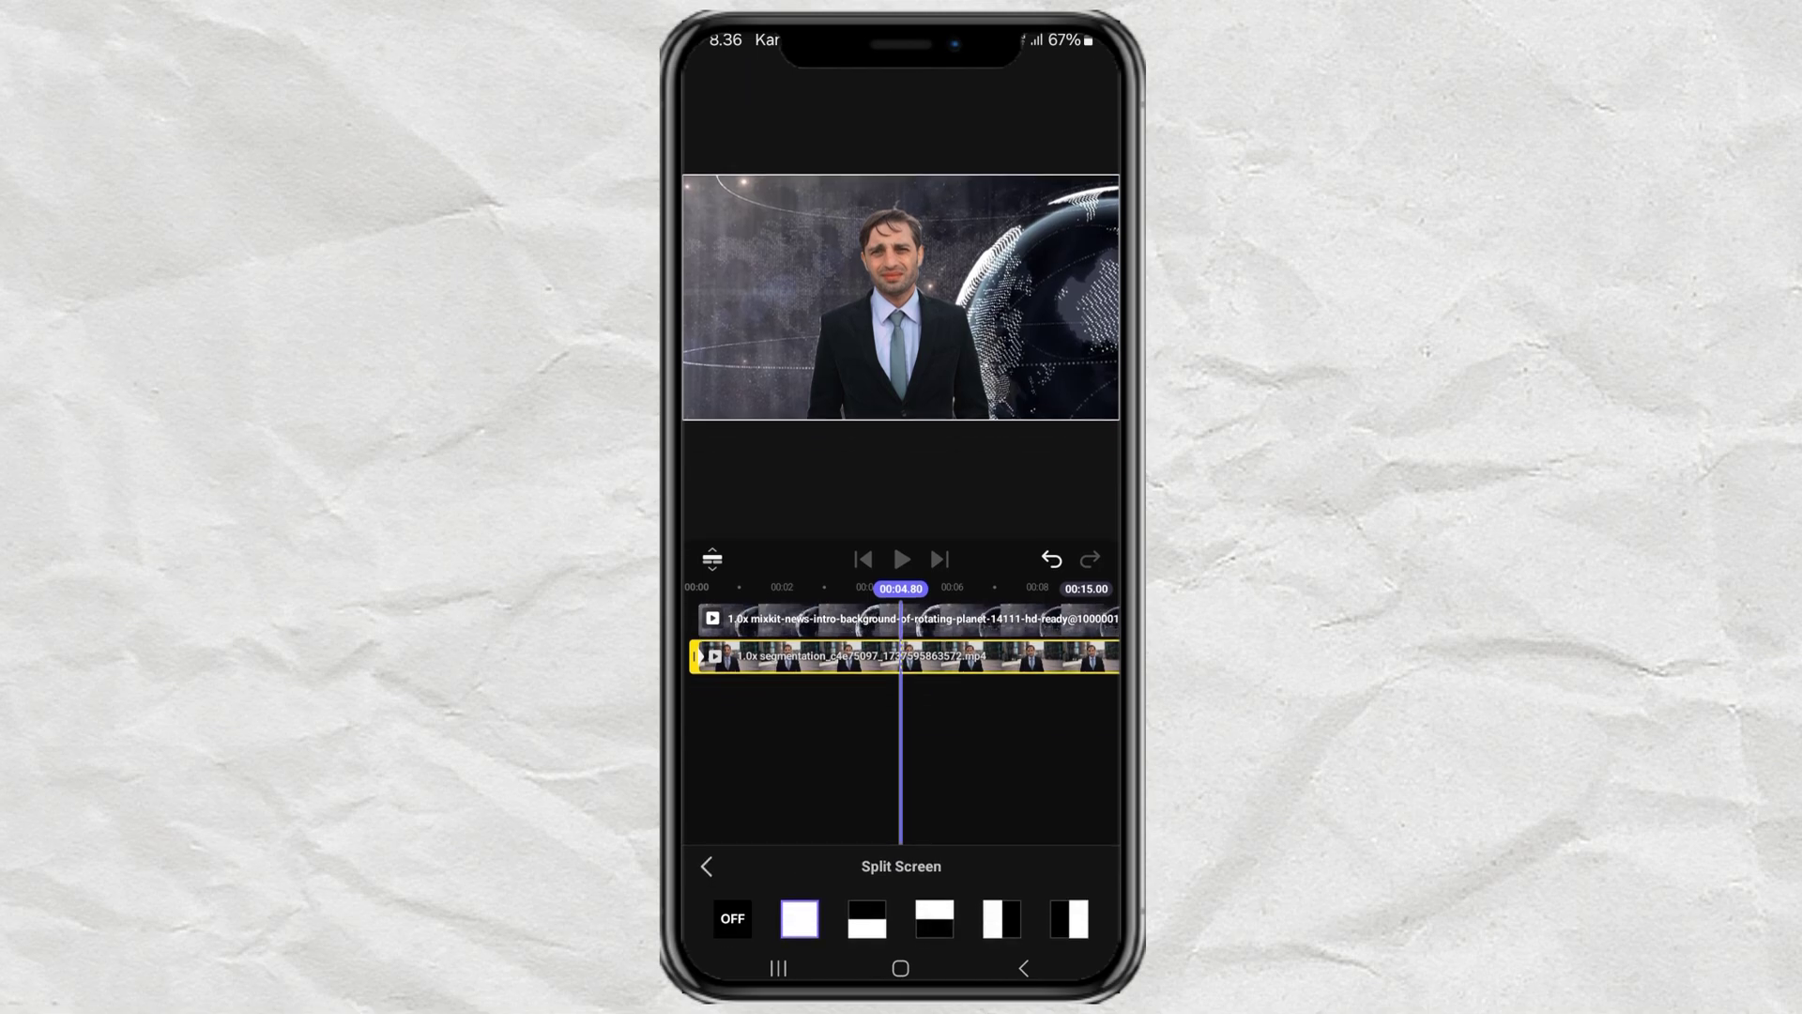
{"action": "left_click", "coordinate": [732, 918]}
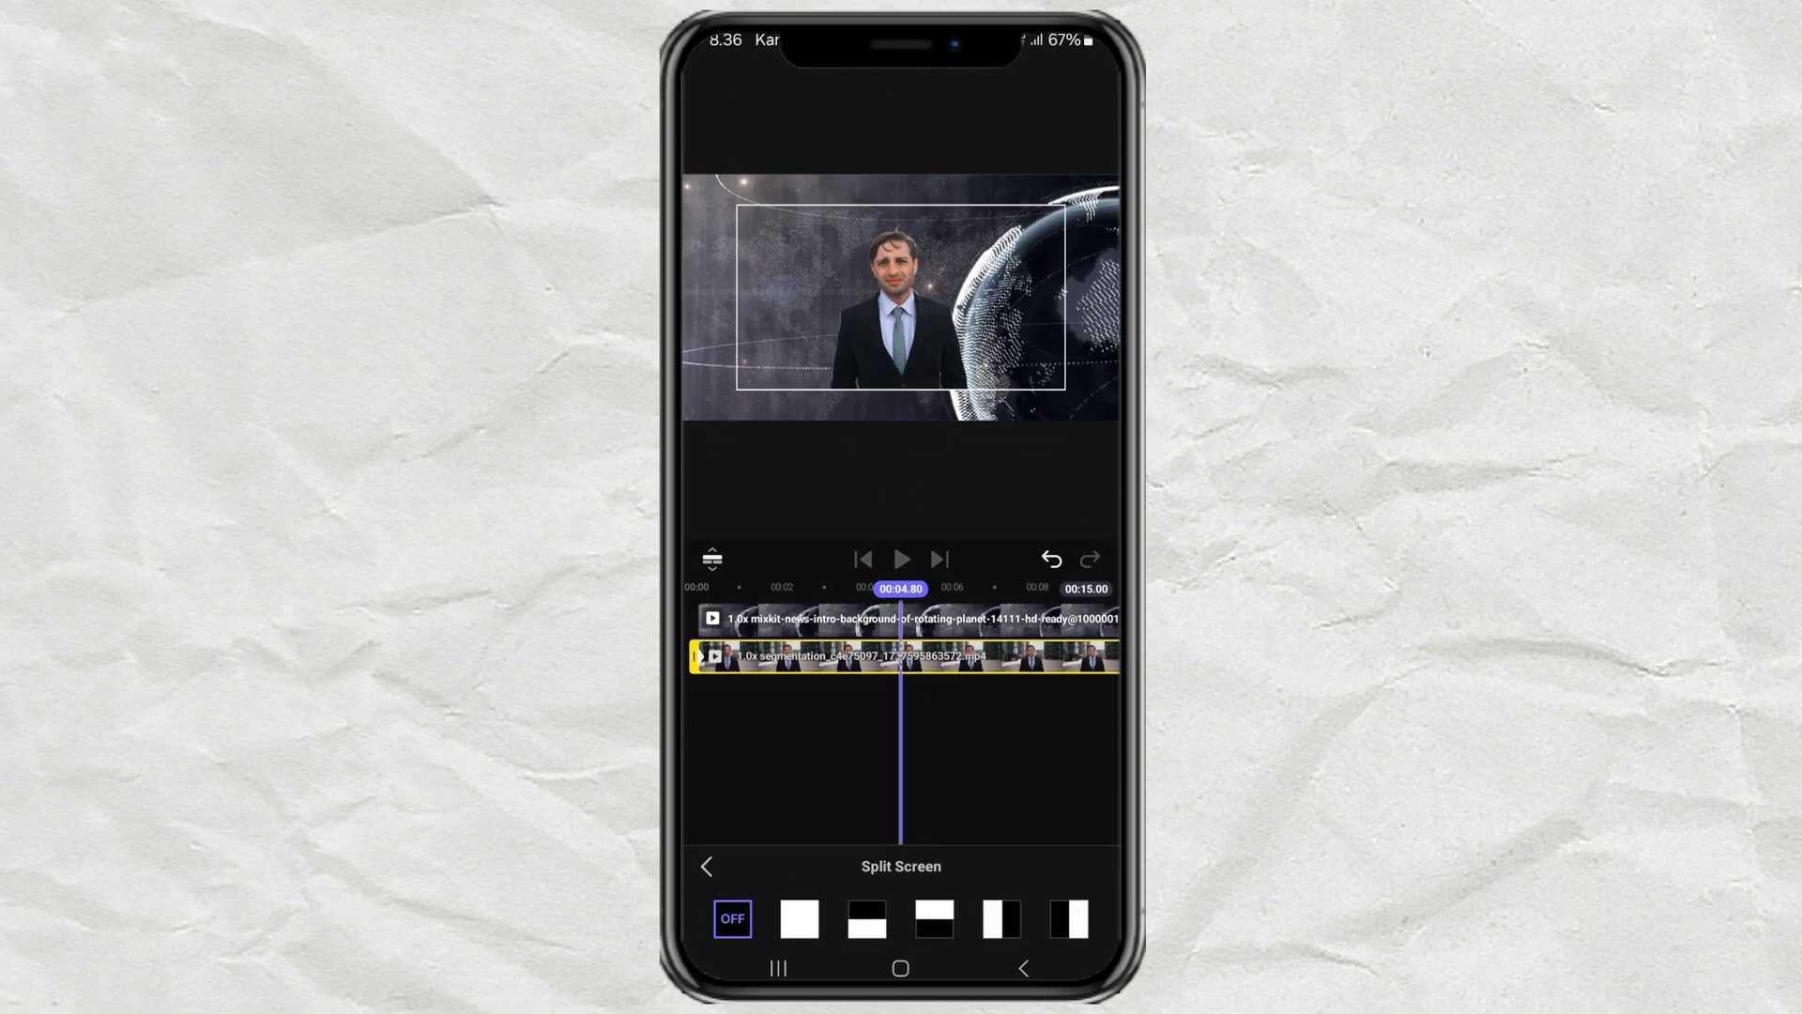
{"action": "left_click", "coordinate": [707, 867]}
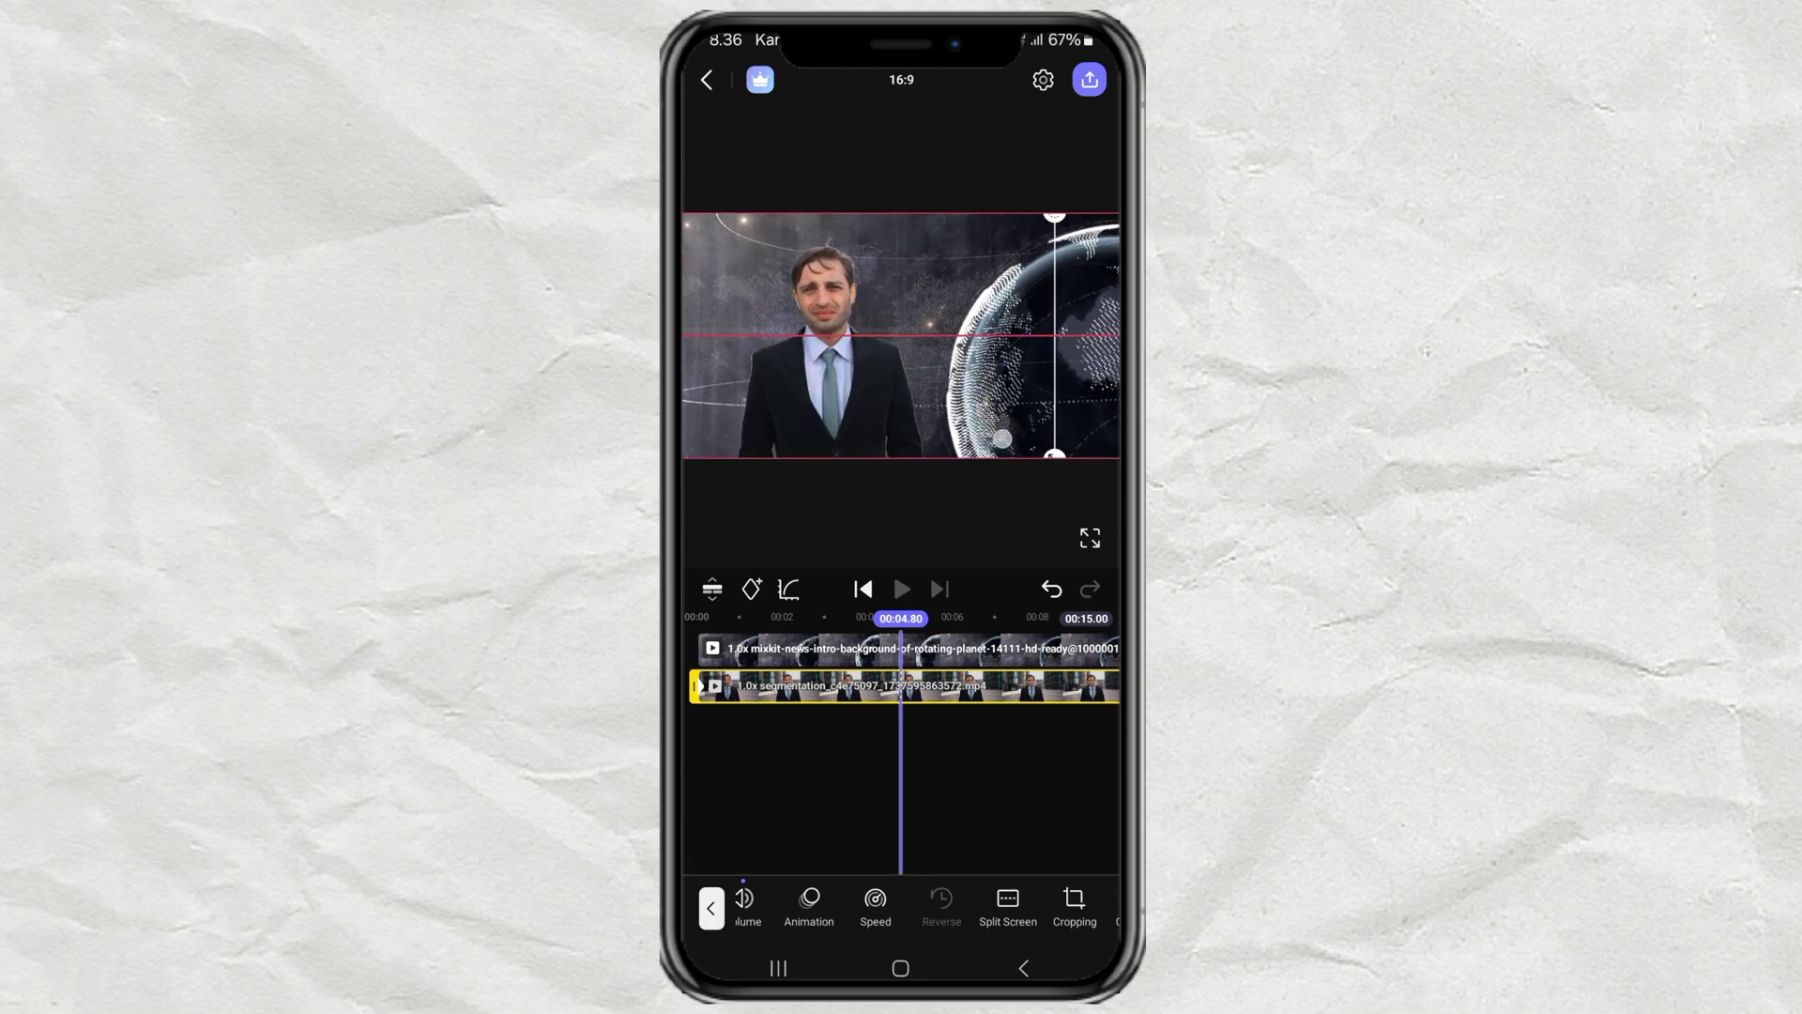
{"action": "mouse_move", "coordinate": [894, 352]}
{"action": "left_mouse_down"}
{"action": "mouse_move", "coordinate": [804, 352]}
{"action": "mouse_move", "coordinate": [845, 353]}
{"action": "left_mouse_up"}
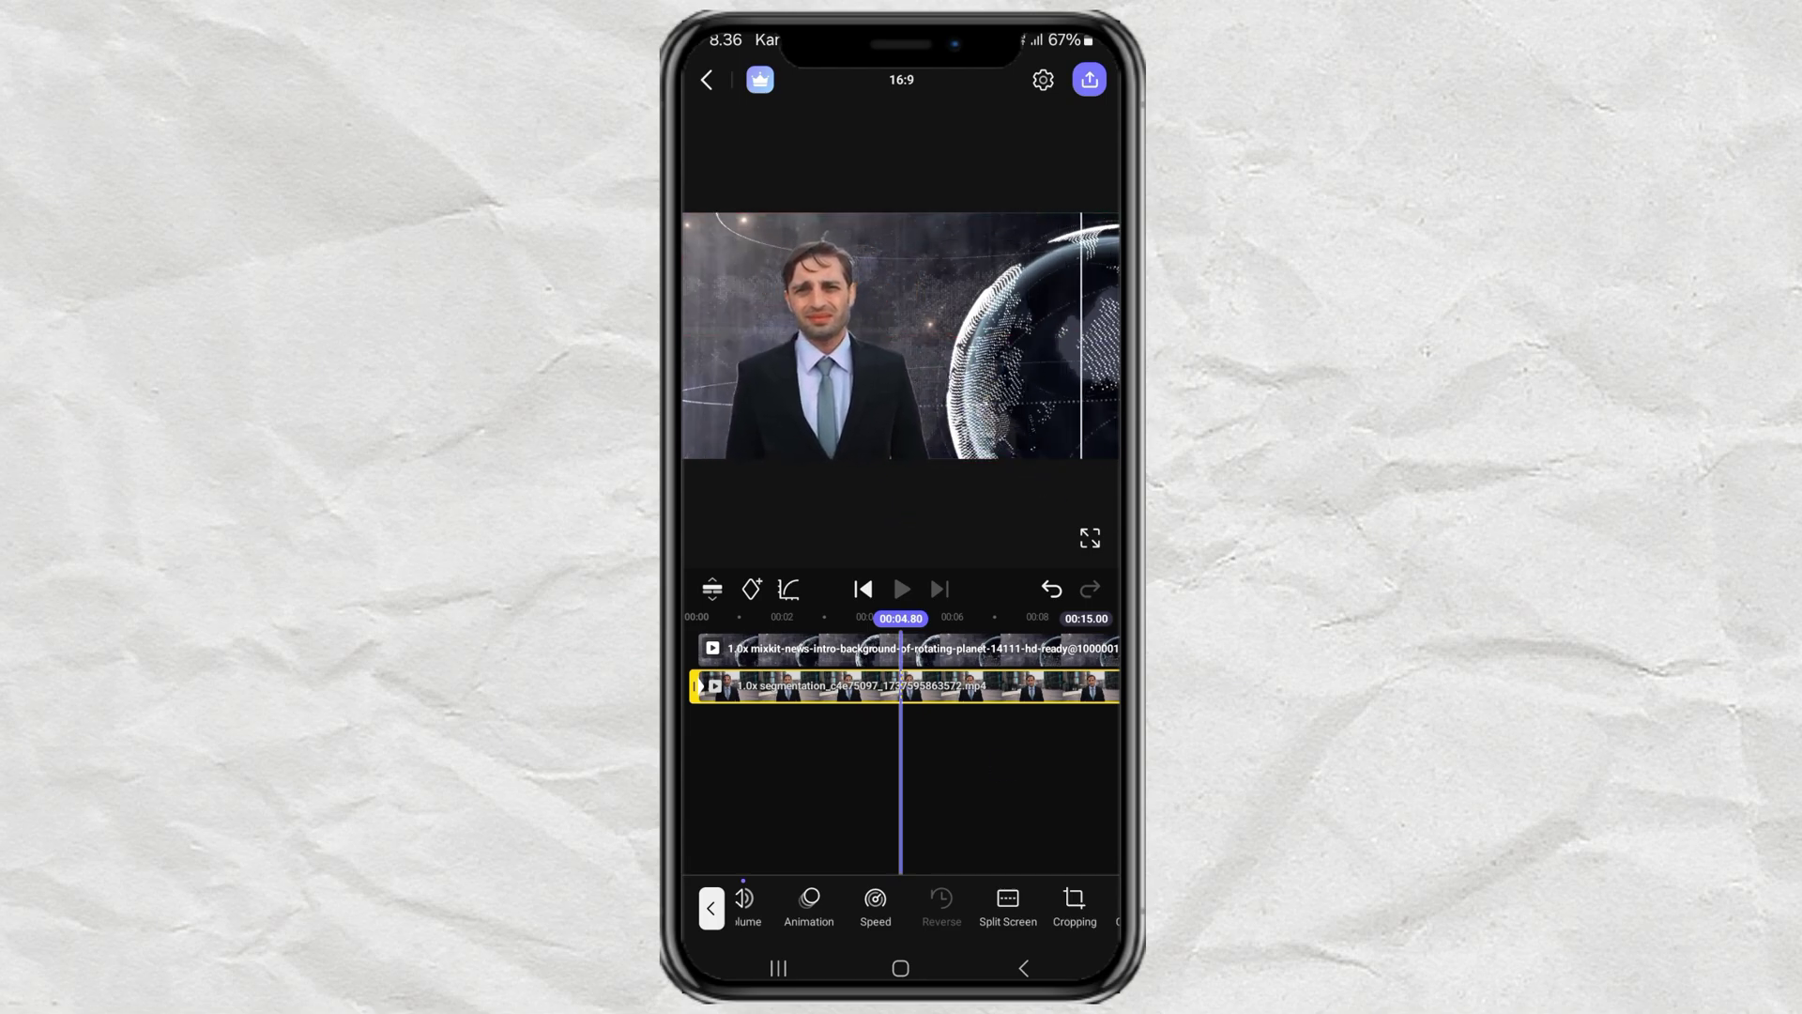
{"action": "left_click", "coordinate": [710, 907]}
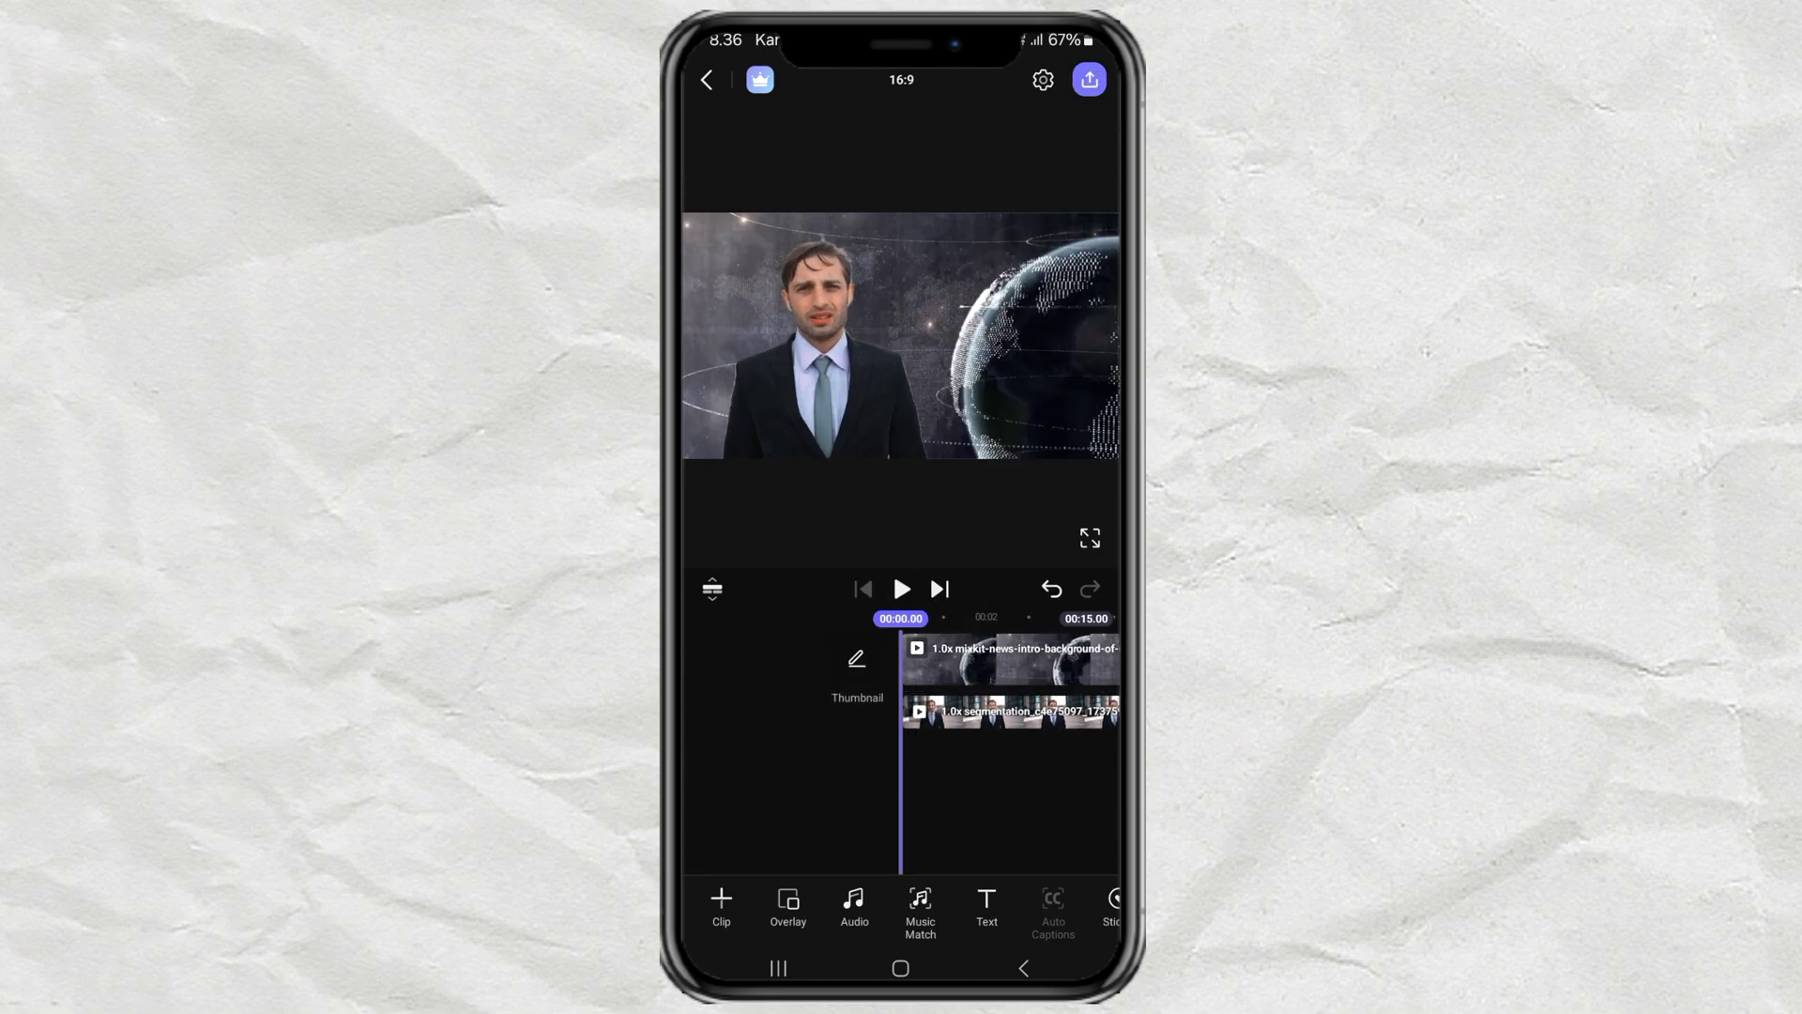
Step: Save the project as a 1080p, 30 fps video in Most Compatible (H.264) format
{"action": "left_click", "coordinate": [1088, 81]}
{"action": "left_click", "coordinate": [985, 133]}
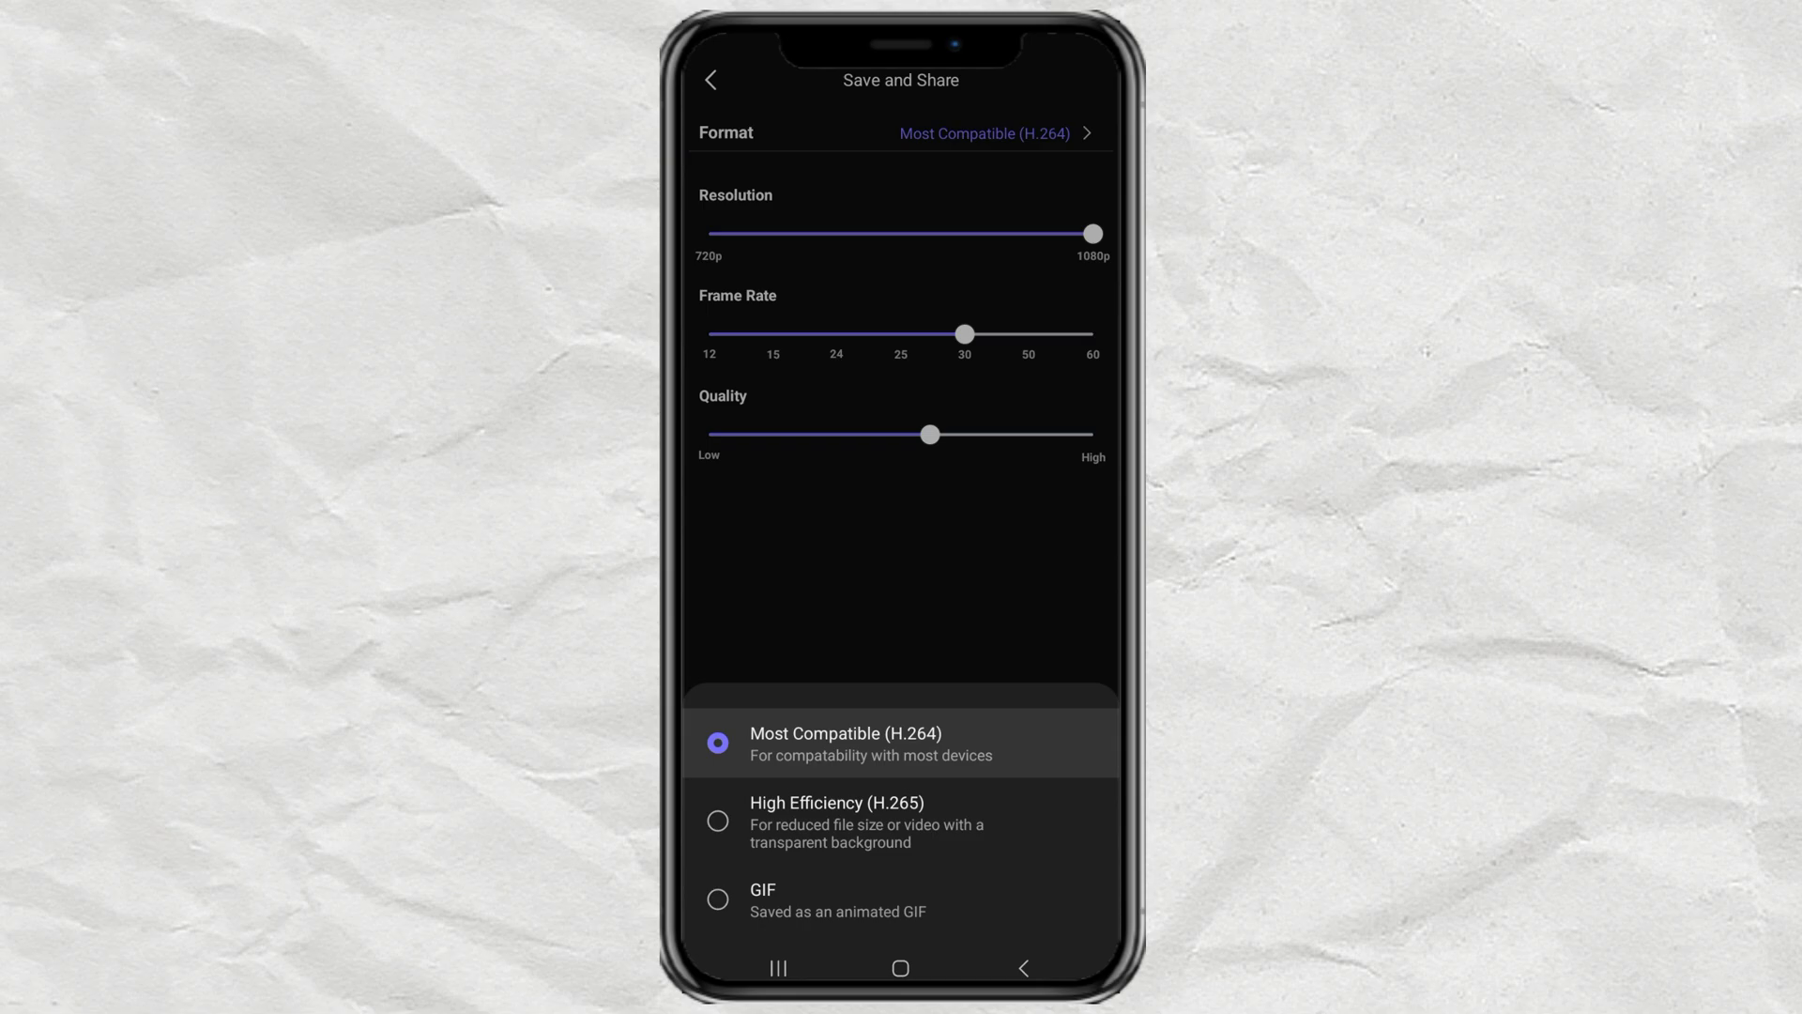
{"action": "left_click", "coordinate": [983, 594]}
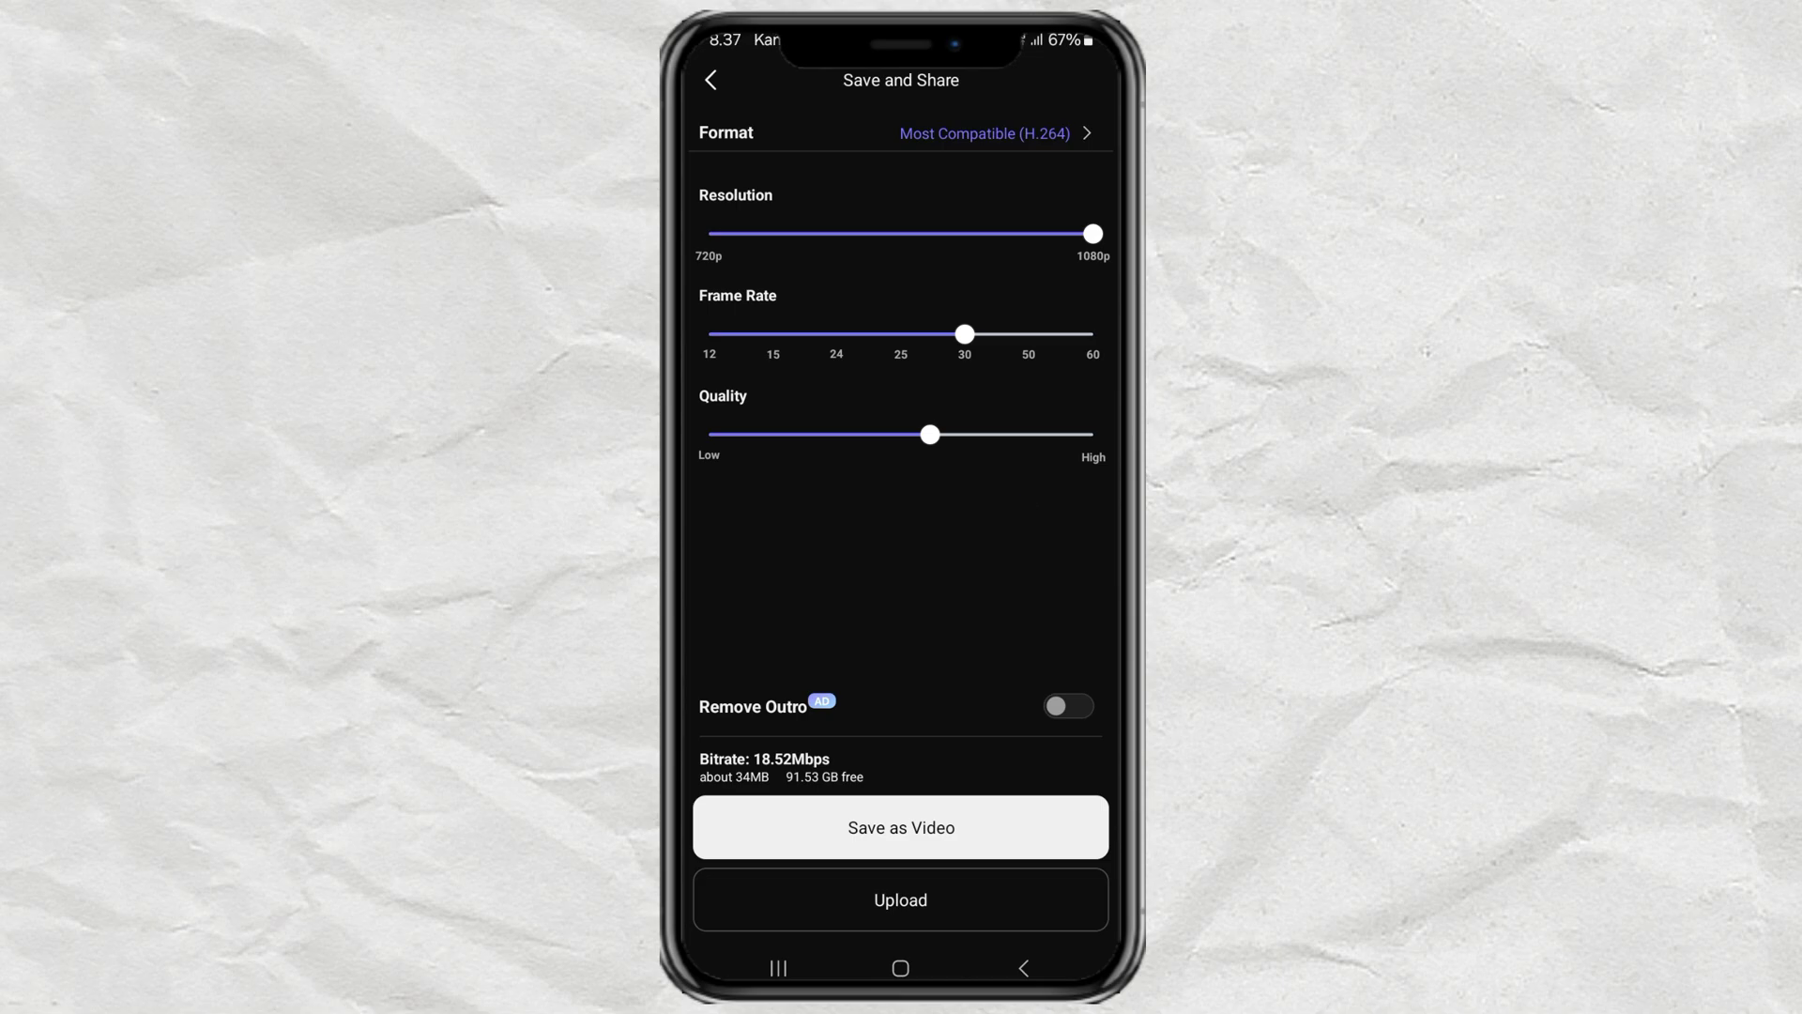
{"action": "left_click", "coordinate": [901, 827]}
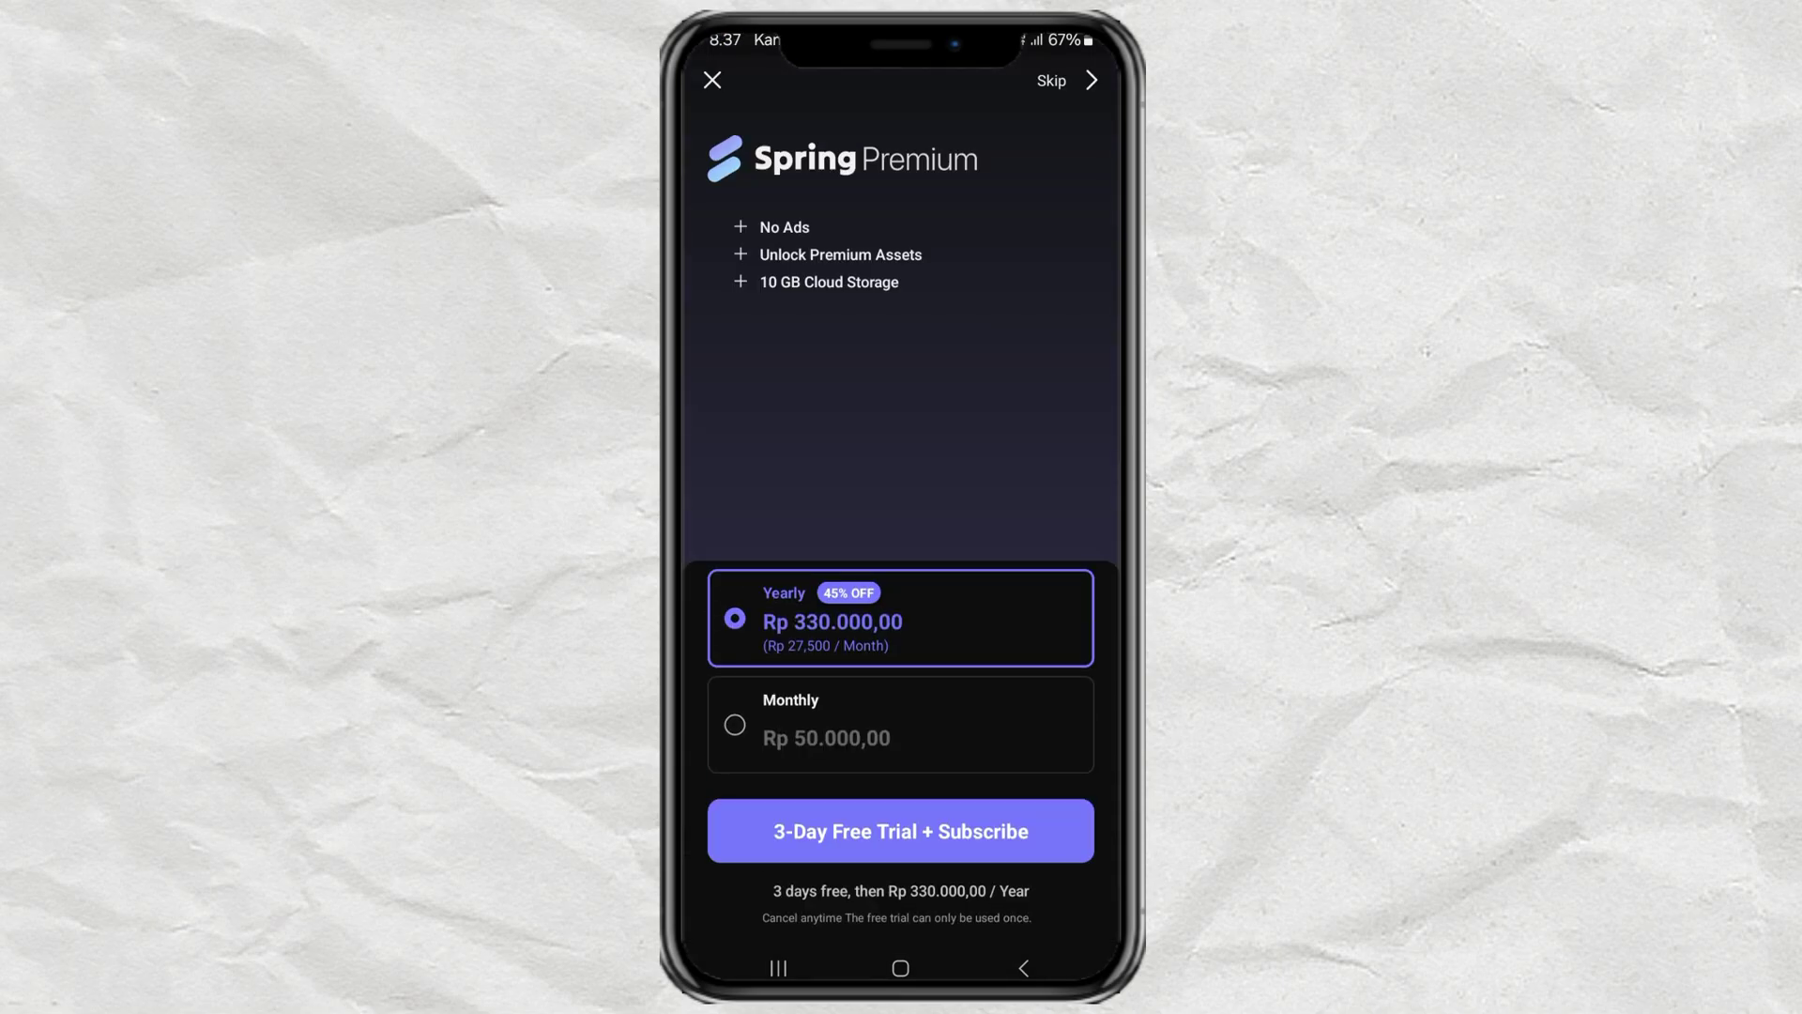
Step: Close the Spring Premium offer so the 1080p video save proceeds
{"action": "left_click", "coordinate": [1052, 81]}
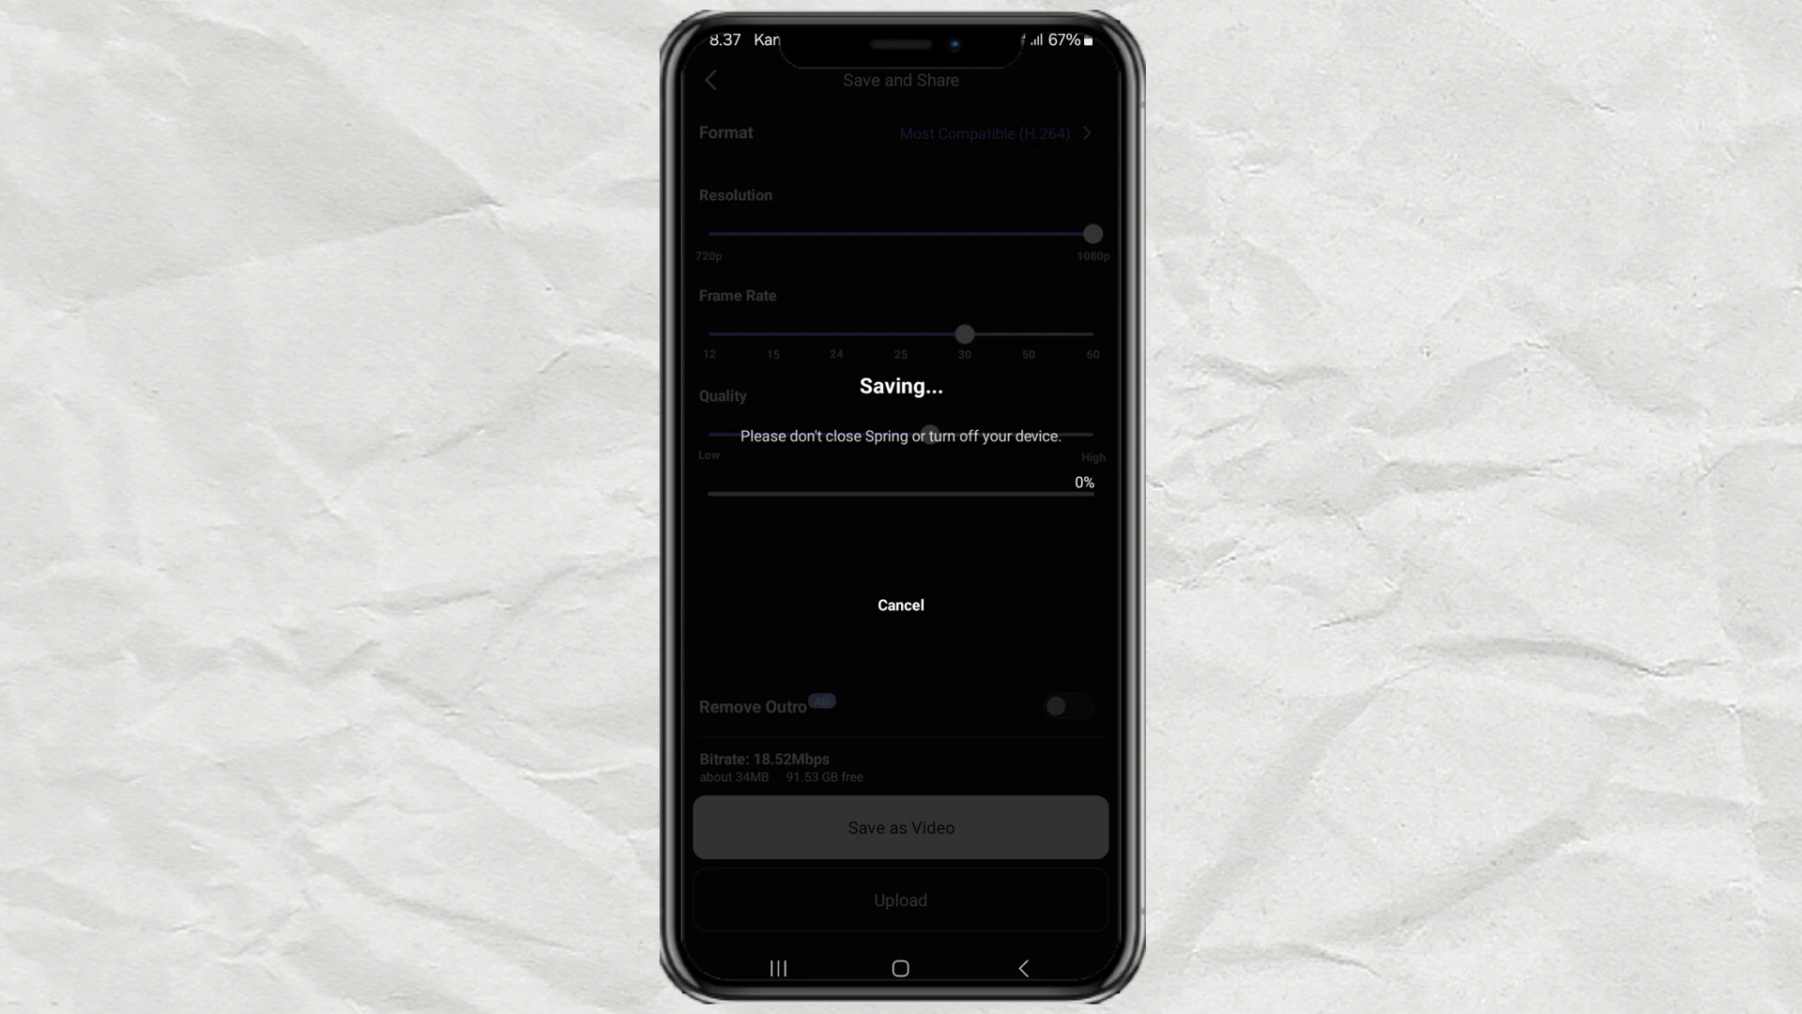